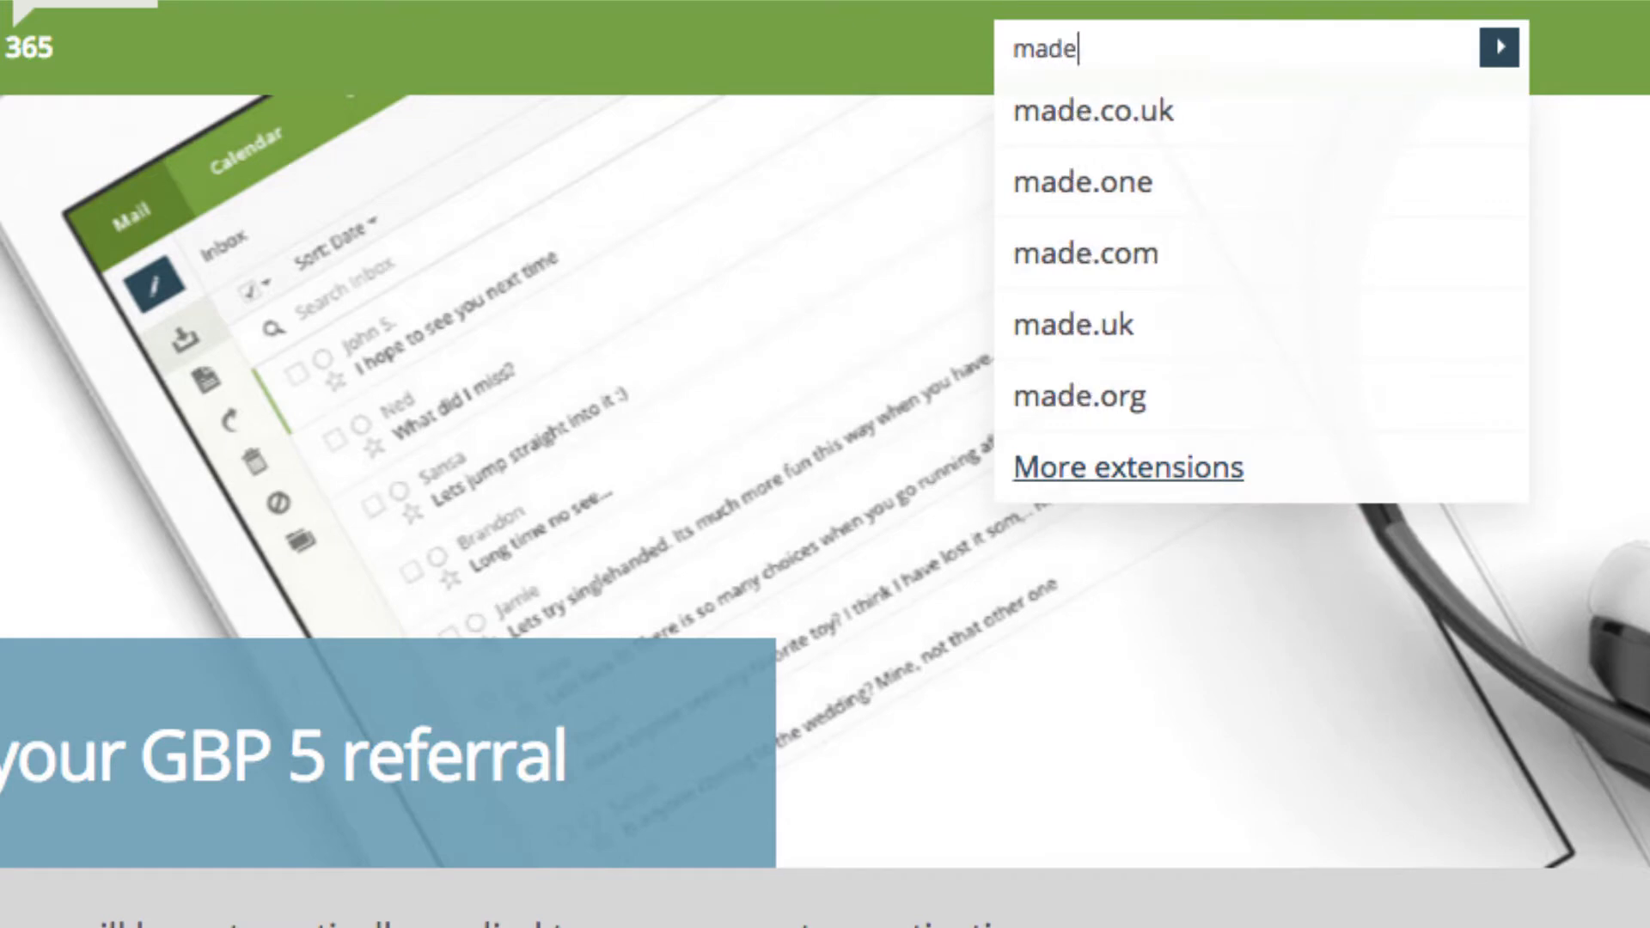
Search for madeourownwebsite and select madeourownwebsite.com on the Starter plan at GBP 4.80
{"action": "type", "text": "nwebsite"}
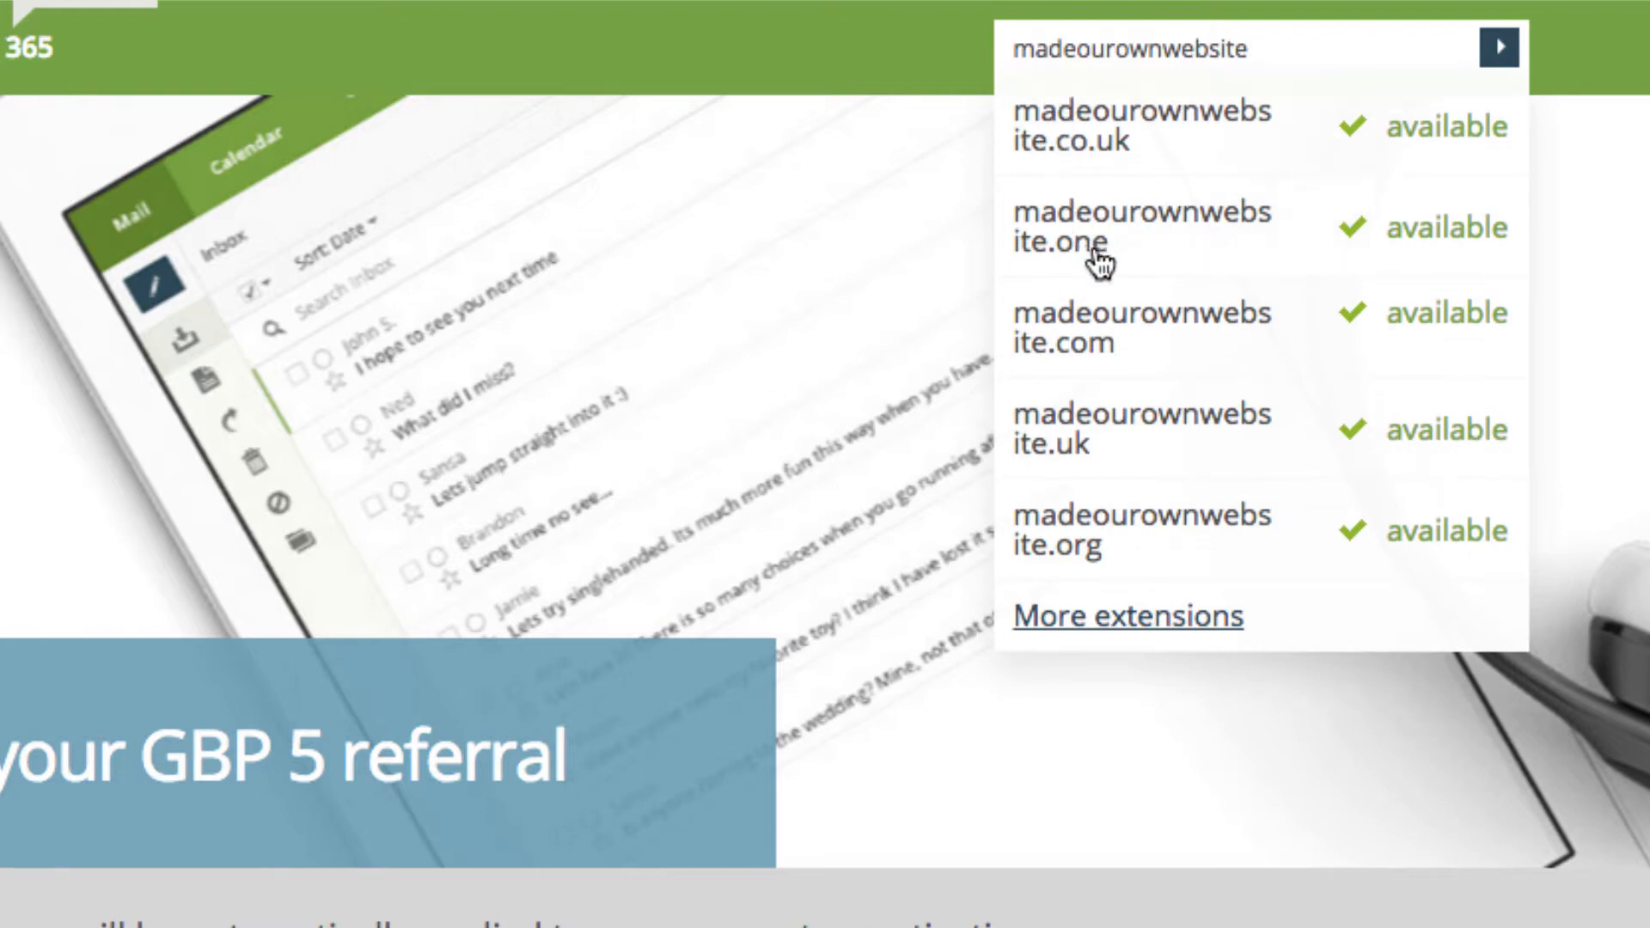
{"action": "left_click", "coordinate": [1097, 329]}
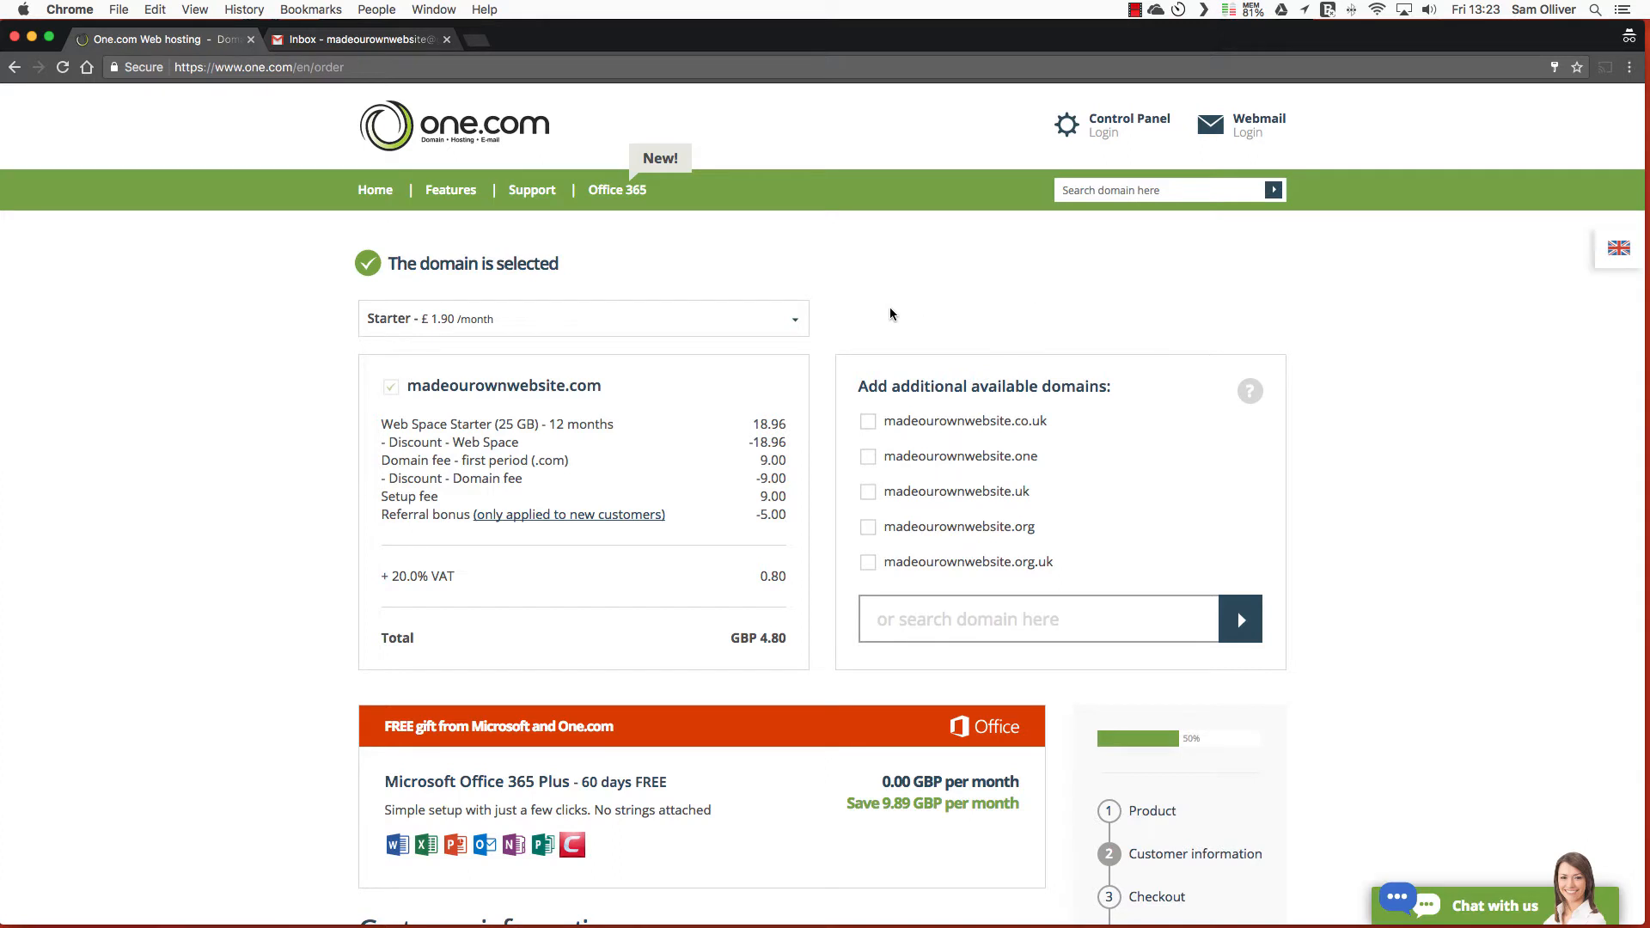
Enter the private customer's full name and e-mail address under Customer information and submit them
{"action": "scroll", "coordinate": [825, 318], "scroll_direction": "down", "scroll_amount": 4}
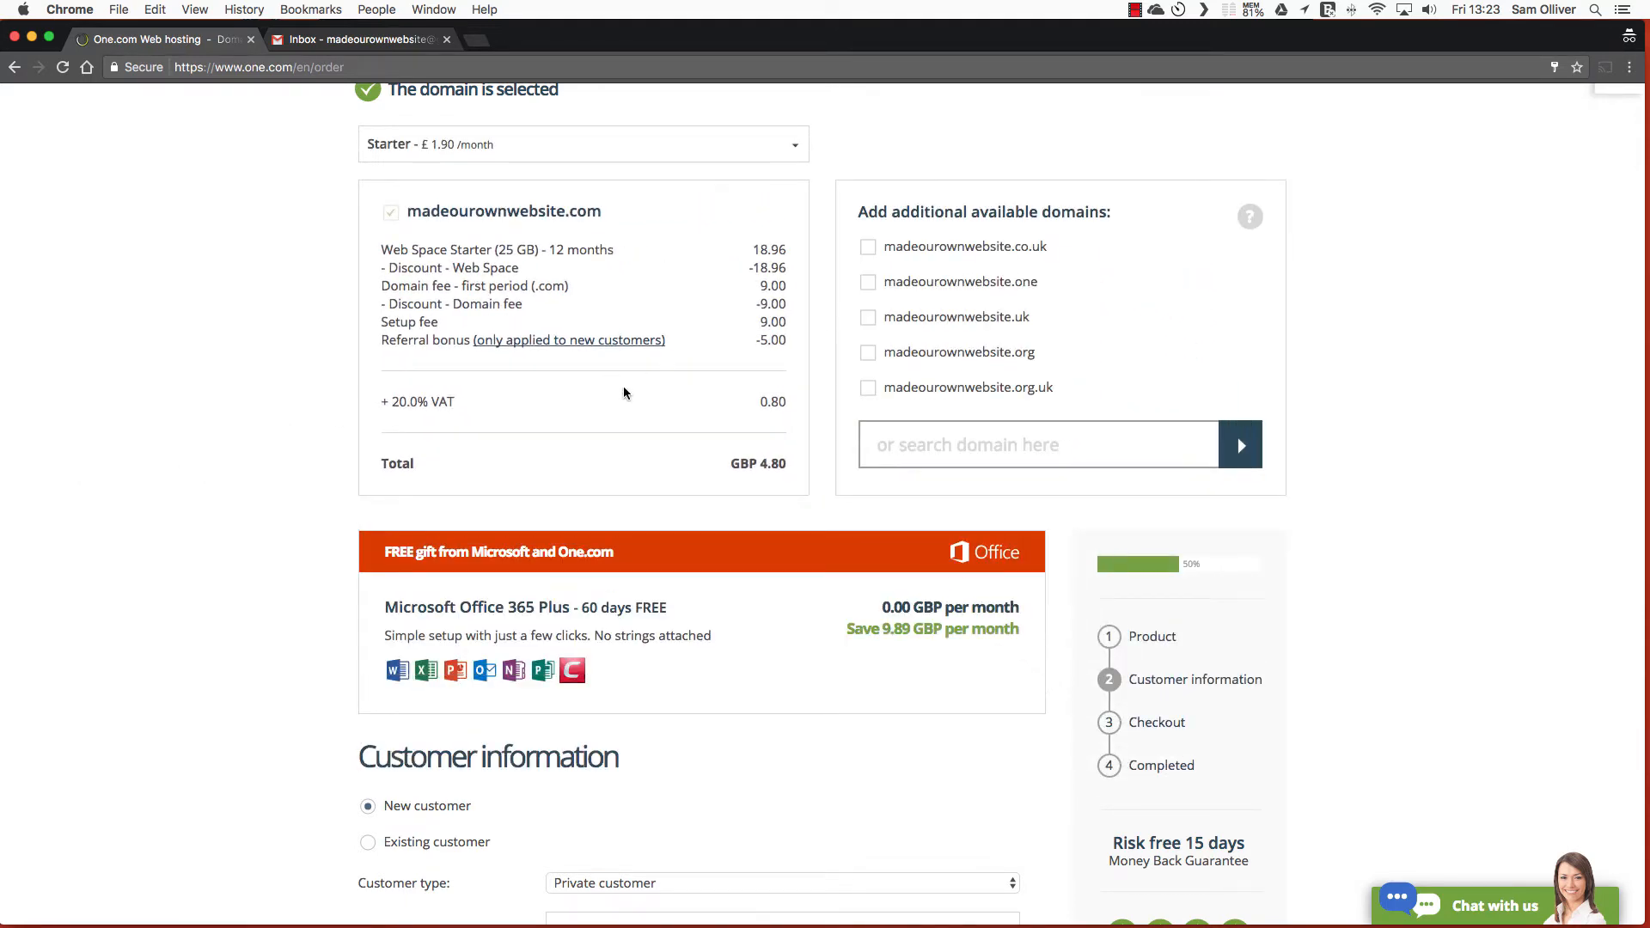
{"action": "scroll", "coordinate": [622, 388], "scroll_direction": "down", "scroll_amount": 5}
{"action": "scroll", "coordinate": [625, 385], "scroll_direction": "down", "scroll_amount": 3}
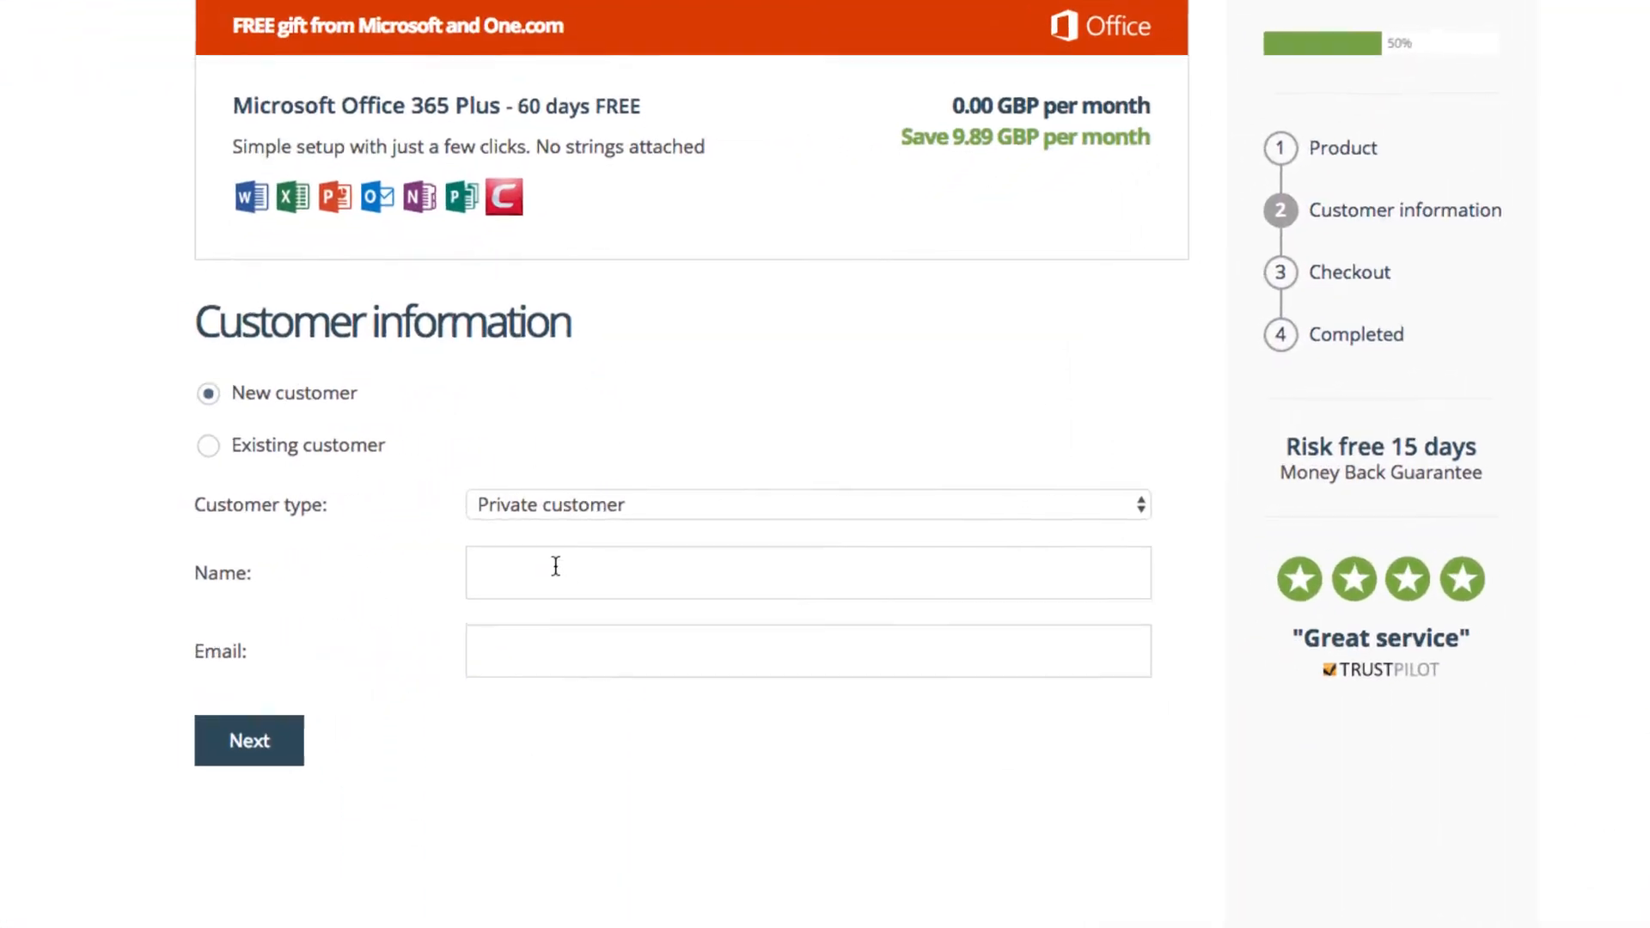
{"action": "left_click", "coordinate": [556, 566]}
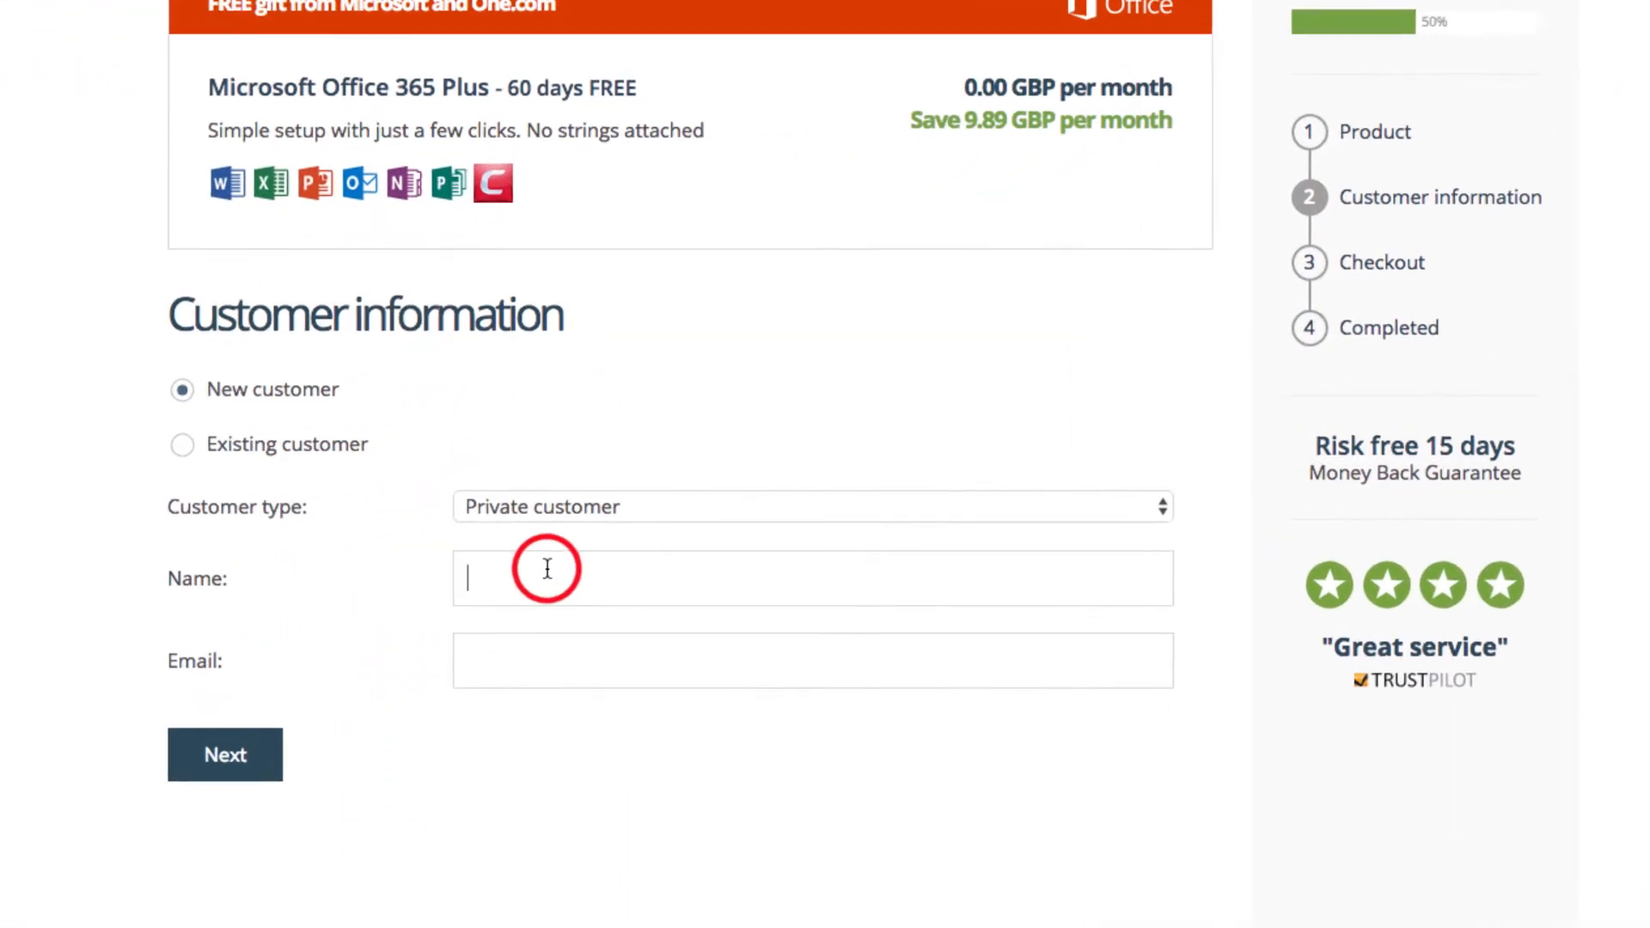
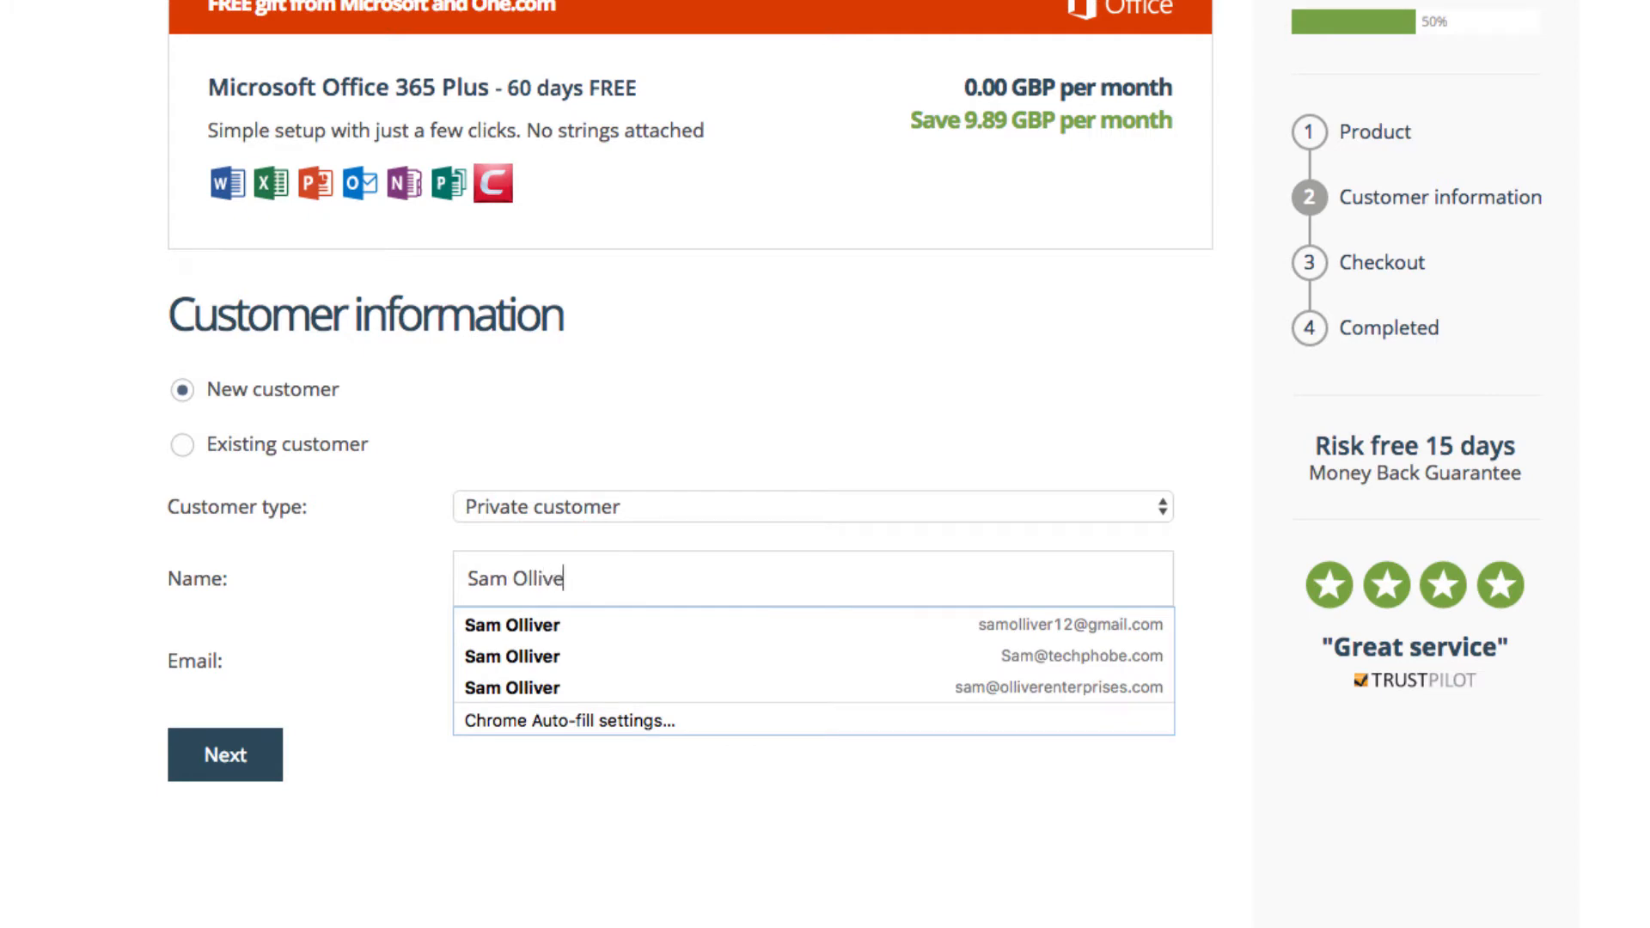
{"action": "key", "text": "Tab"}
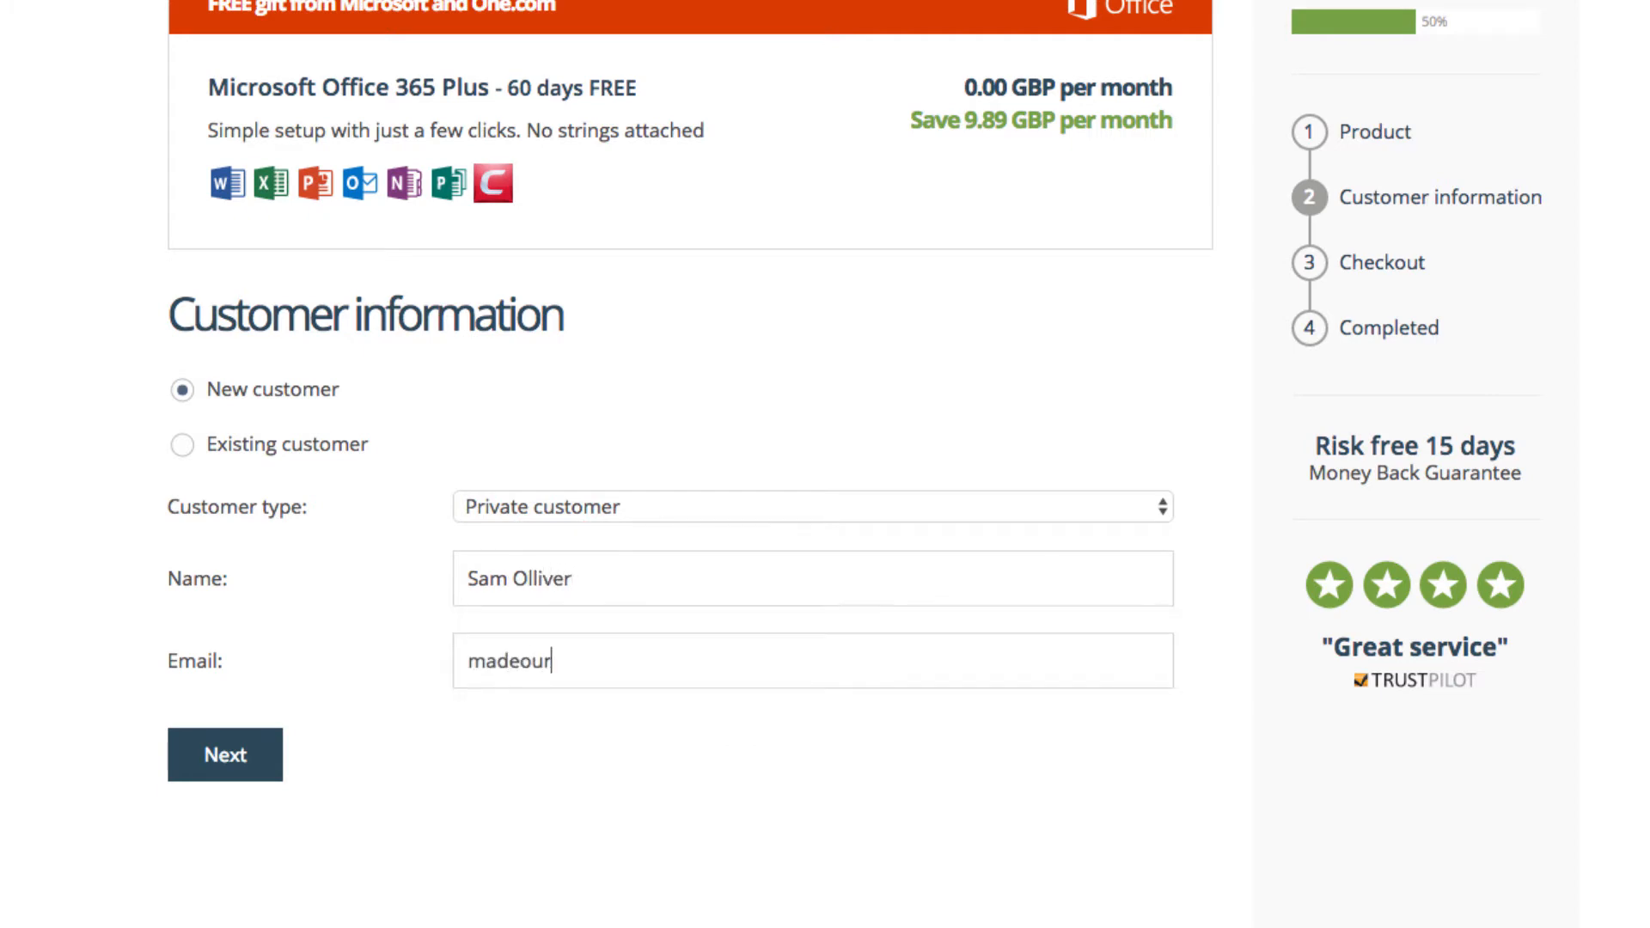
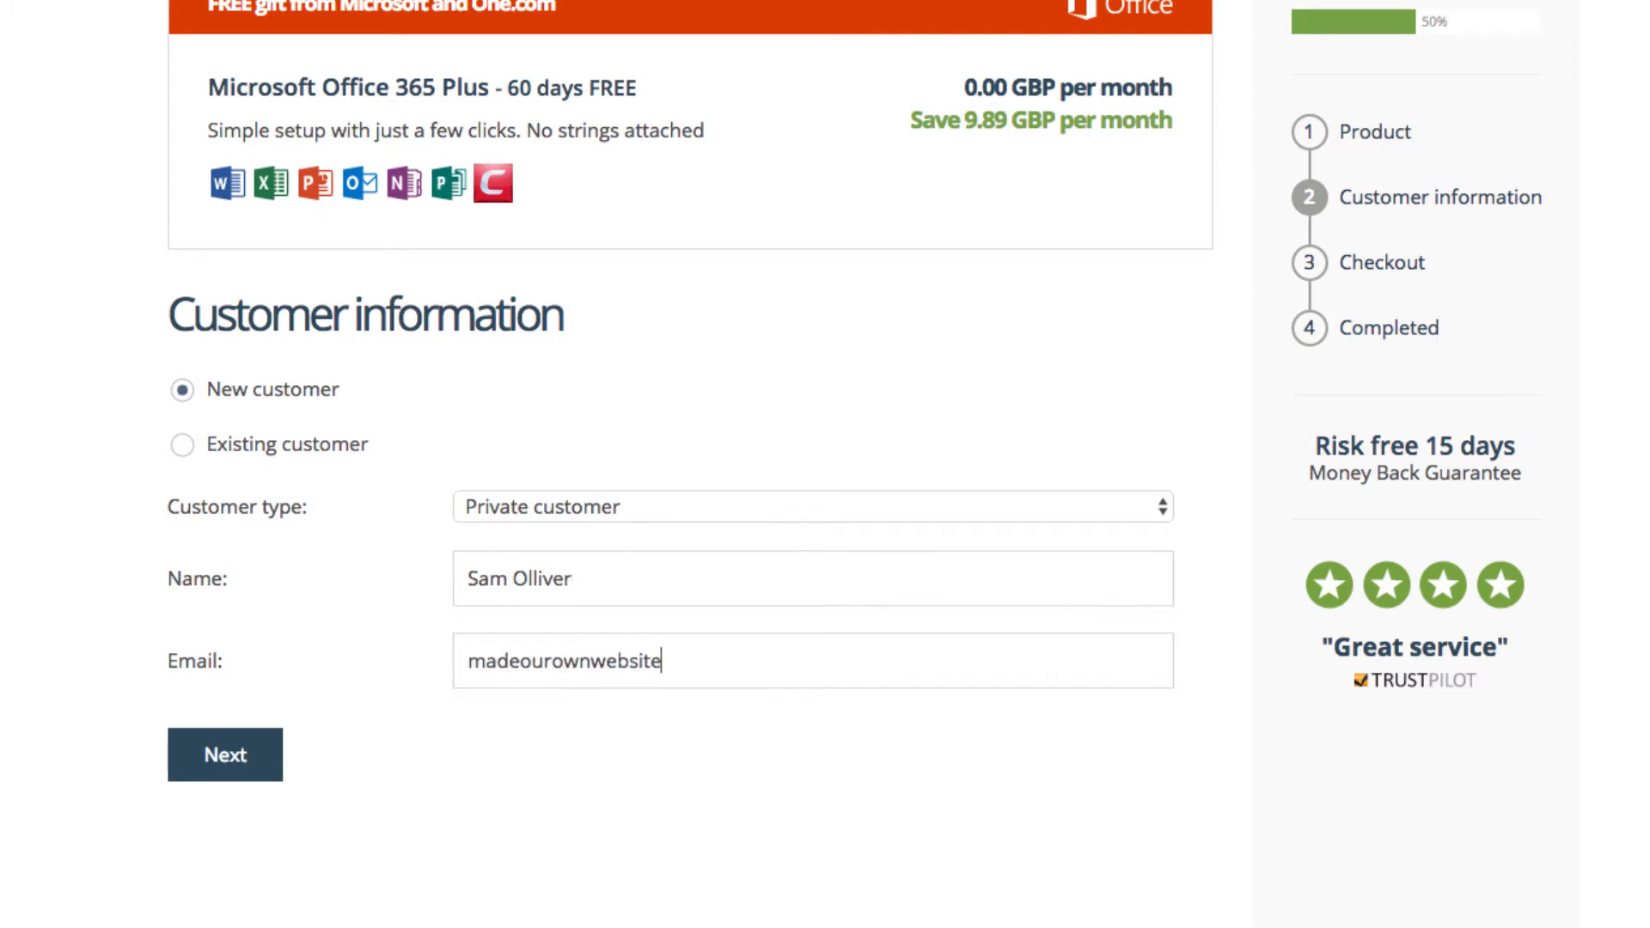
{"action": "left_click", "coordinate": [229, 765]}
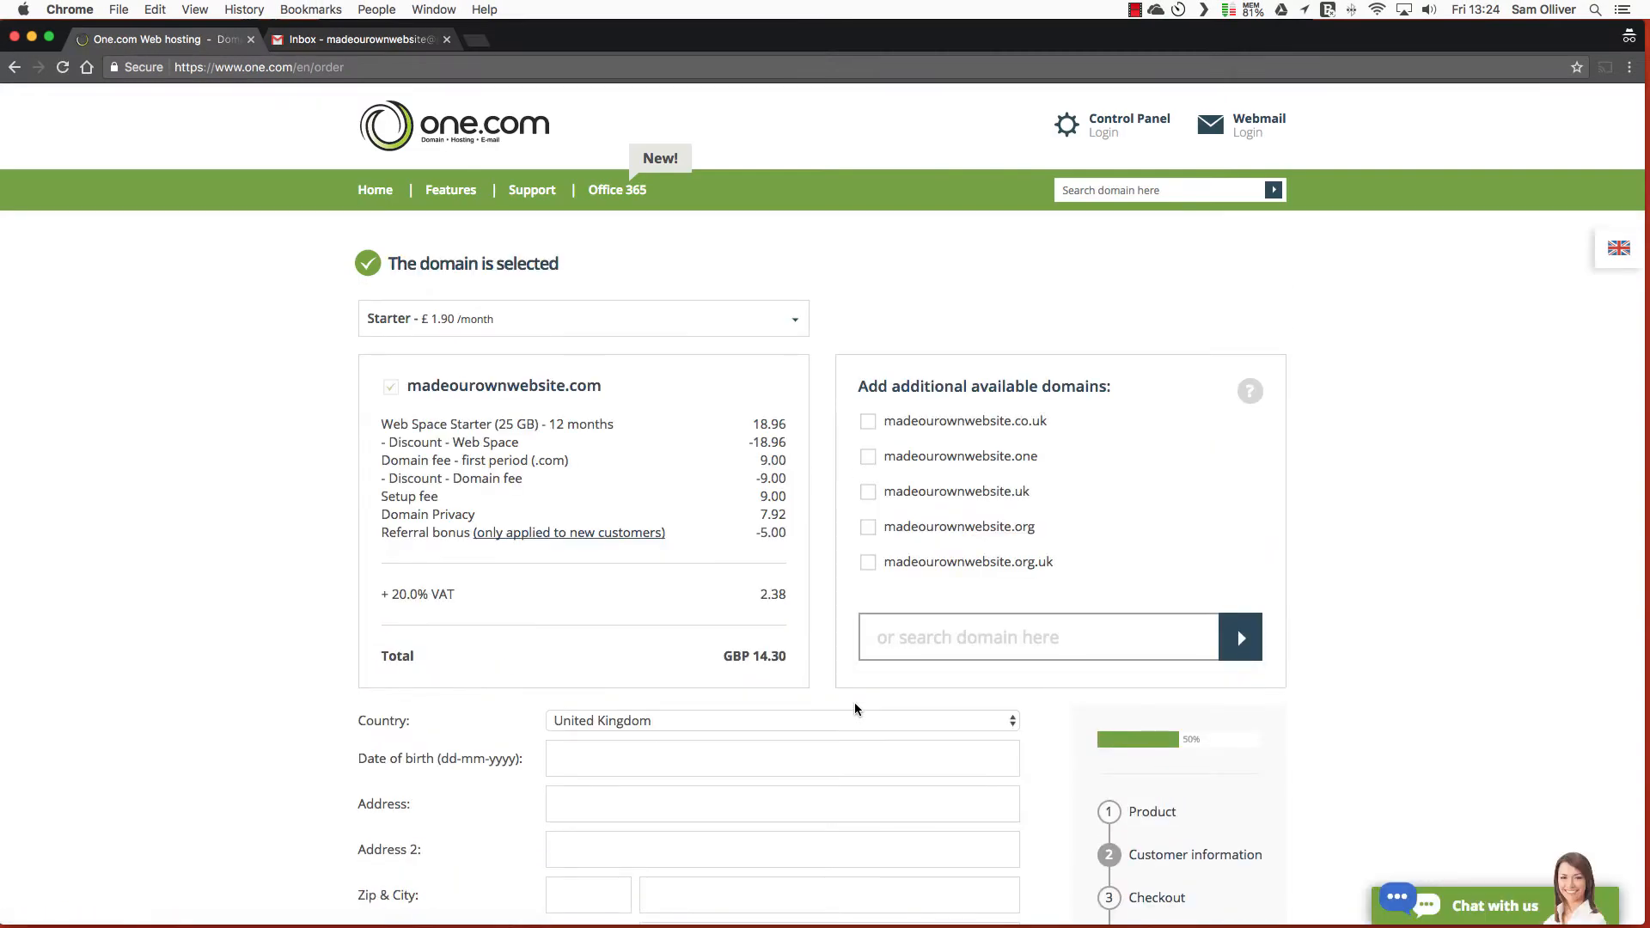
Fill in the date of birth and address details
{"action": "scroll", "coordinate": [854, 703], "scroll_direction": "down", "scroll_amount": 3}
{"action": "scroll", "coordinate": [854, 703], "scroll_direction": "down", "scroll_amount": 1}
{"action": "left_click", "coordinate": [608, 464]}
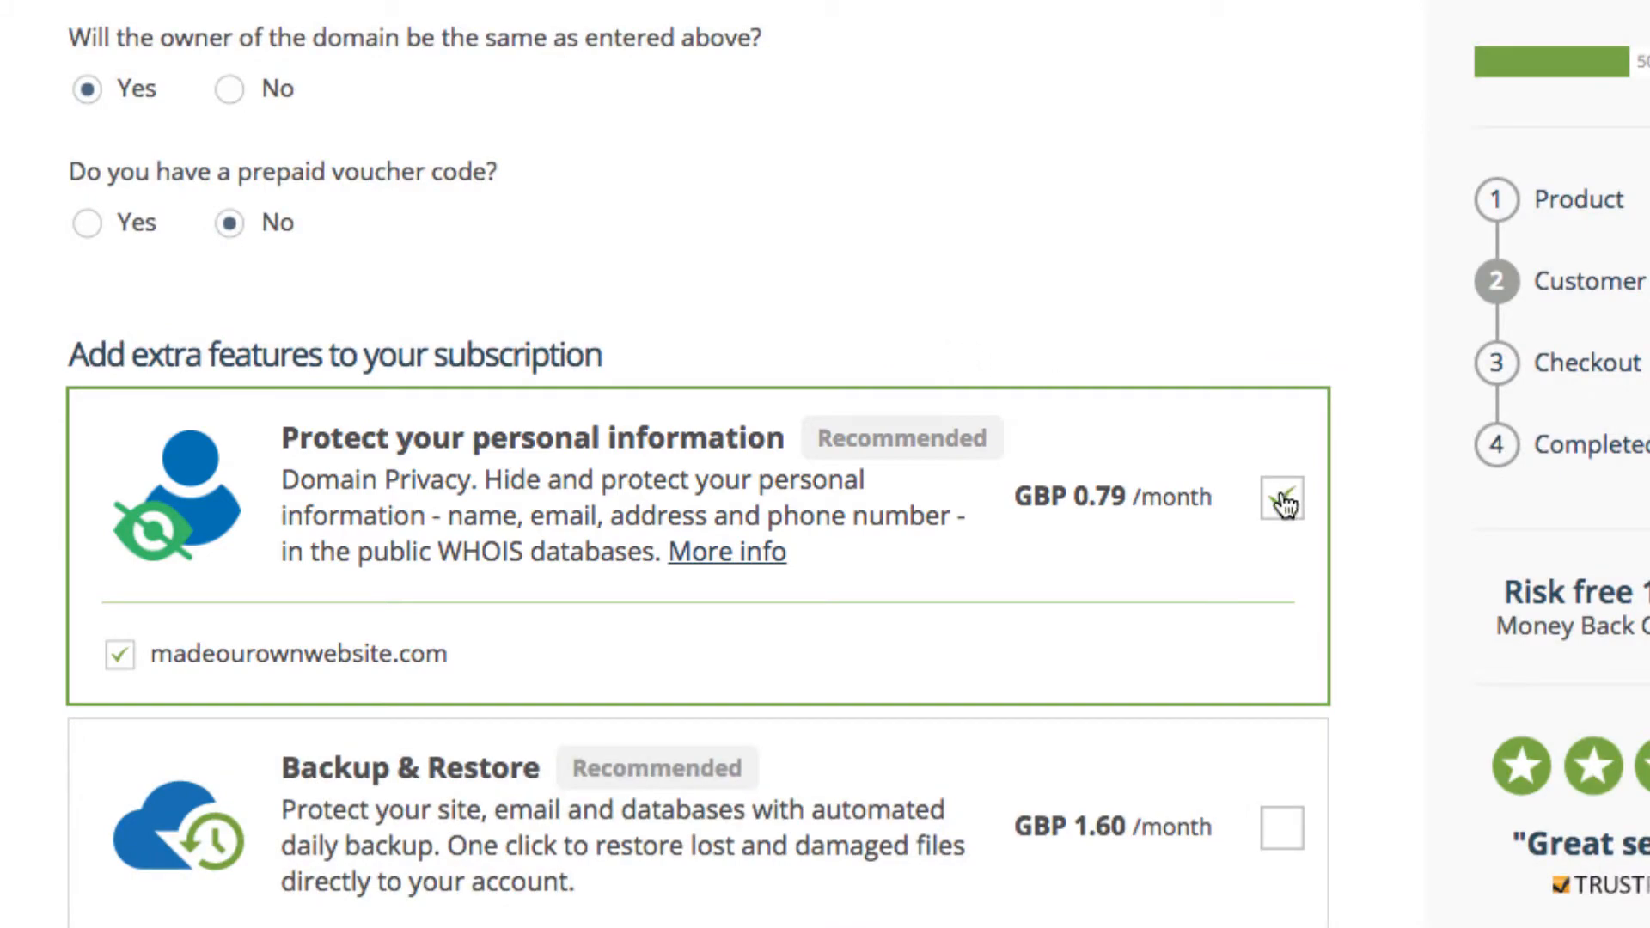
Untick 'Protect your personal information' to decline Domain Privacy, then proceed to checkout
{"action": "left_click", "coordinate": [1282, 500]}
{"action": "scroll", "coordinate": [1279, 501], "scroll_direction": "down", "scroll_amount": 4}
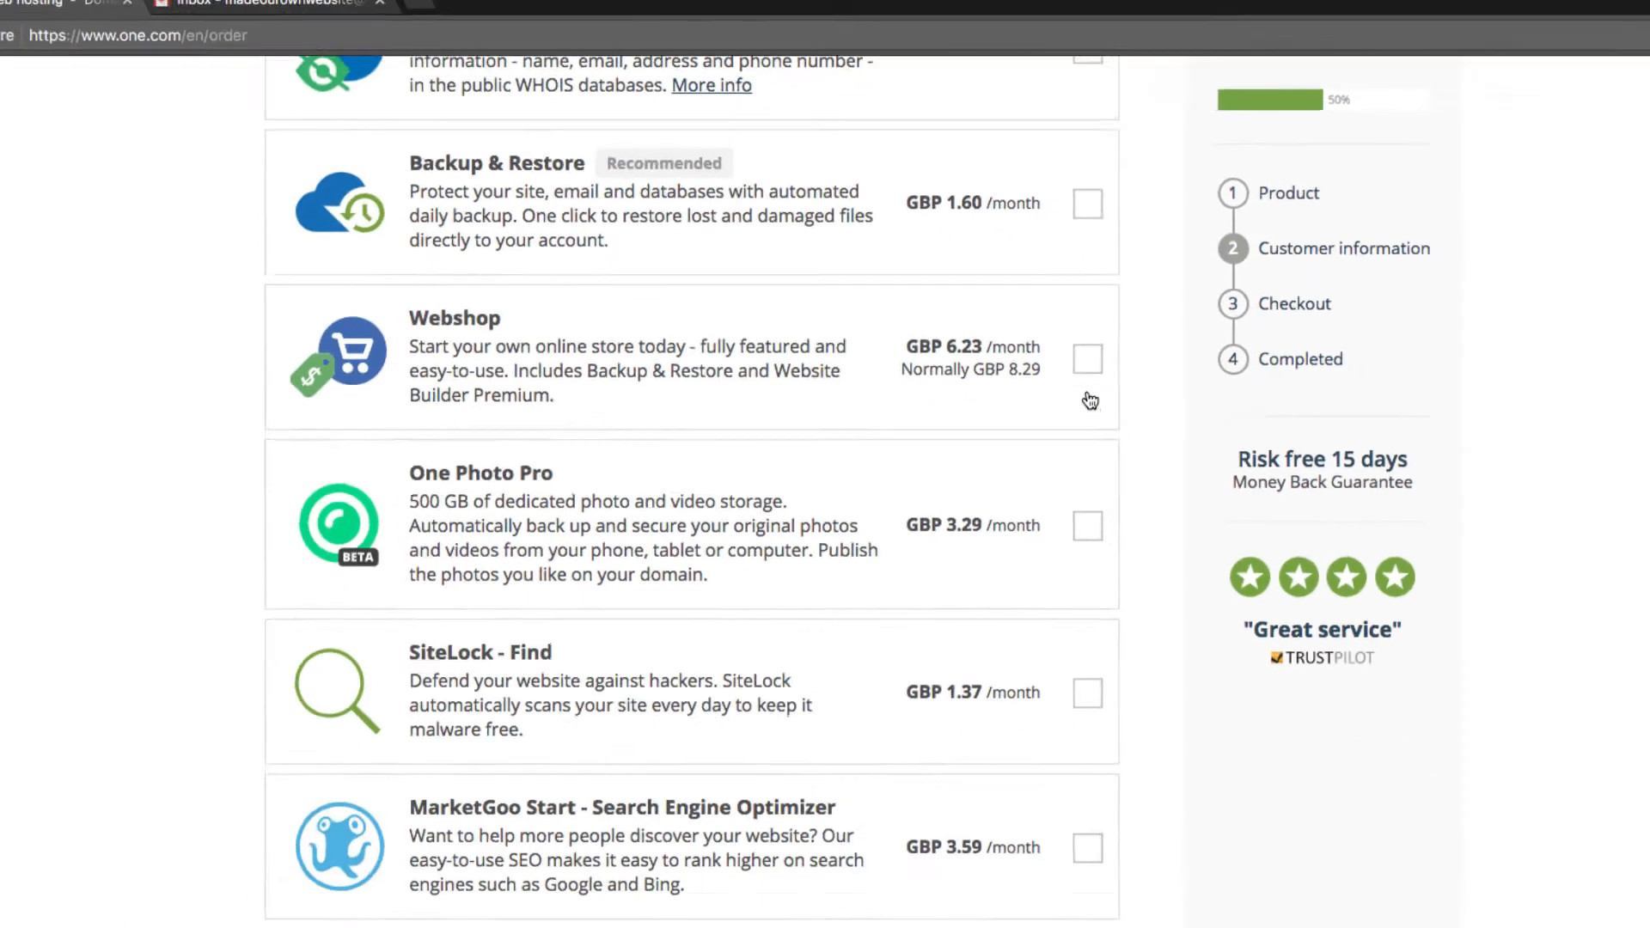
{"action": "scroll", "coordinate": [1090, 400], "scroll_direction": "down", "scroll_amount": 3}
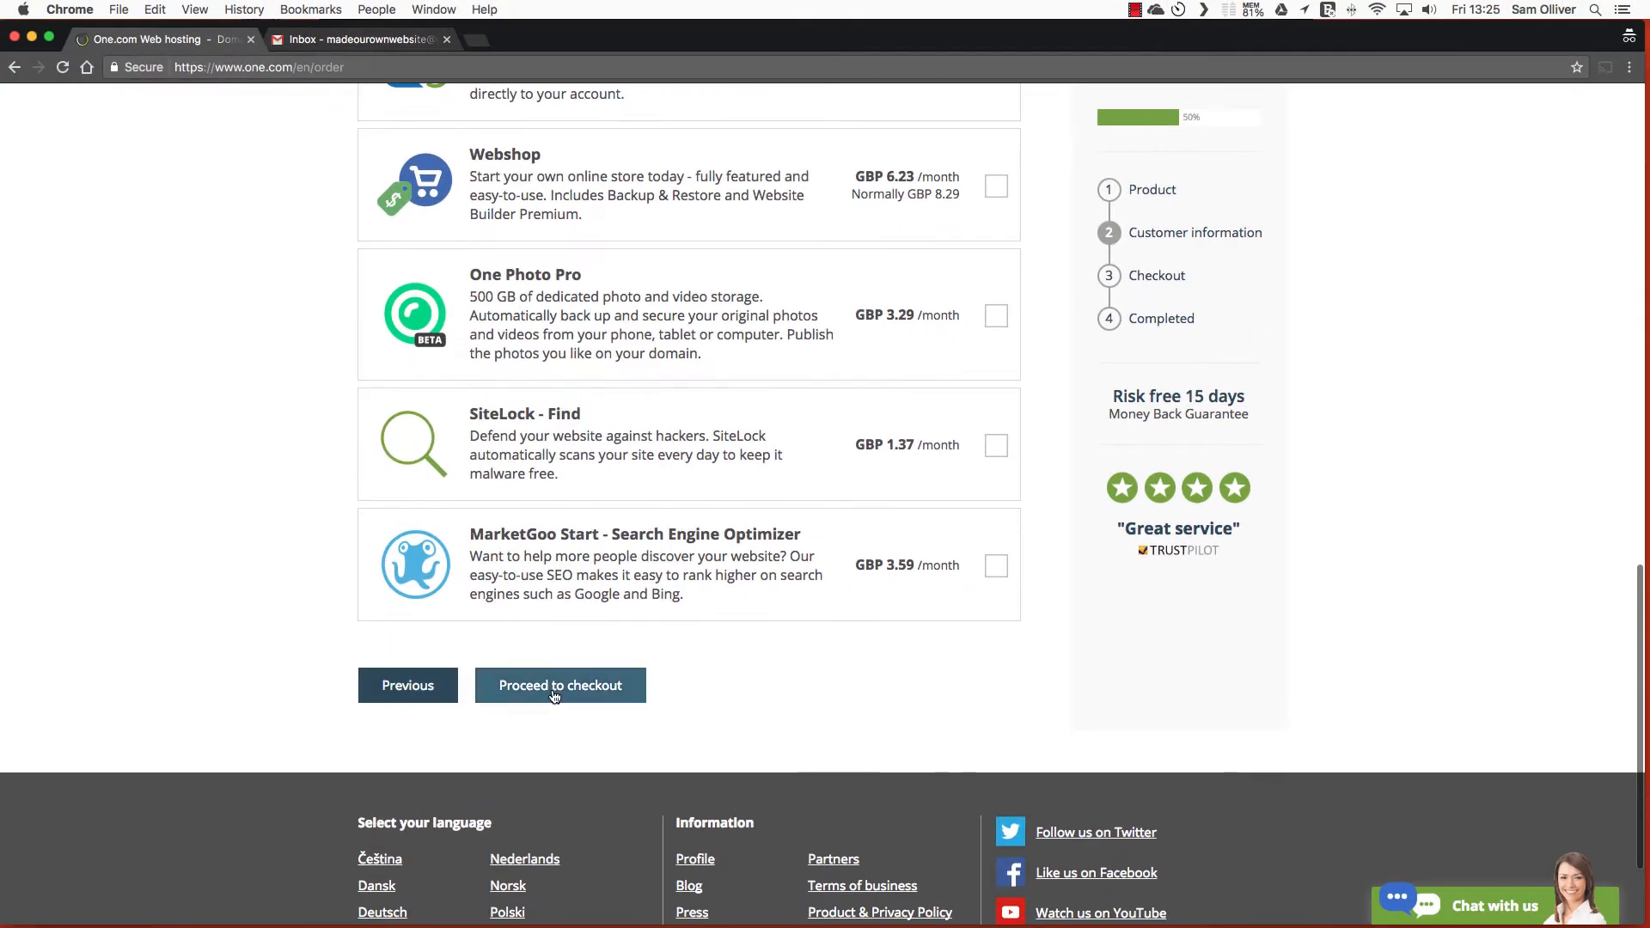
{"action": "left_click", "coordinate": [554, 688]}
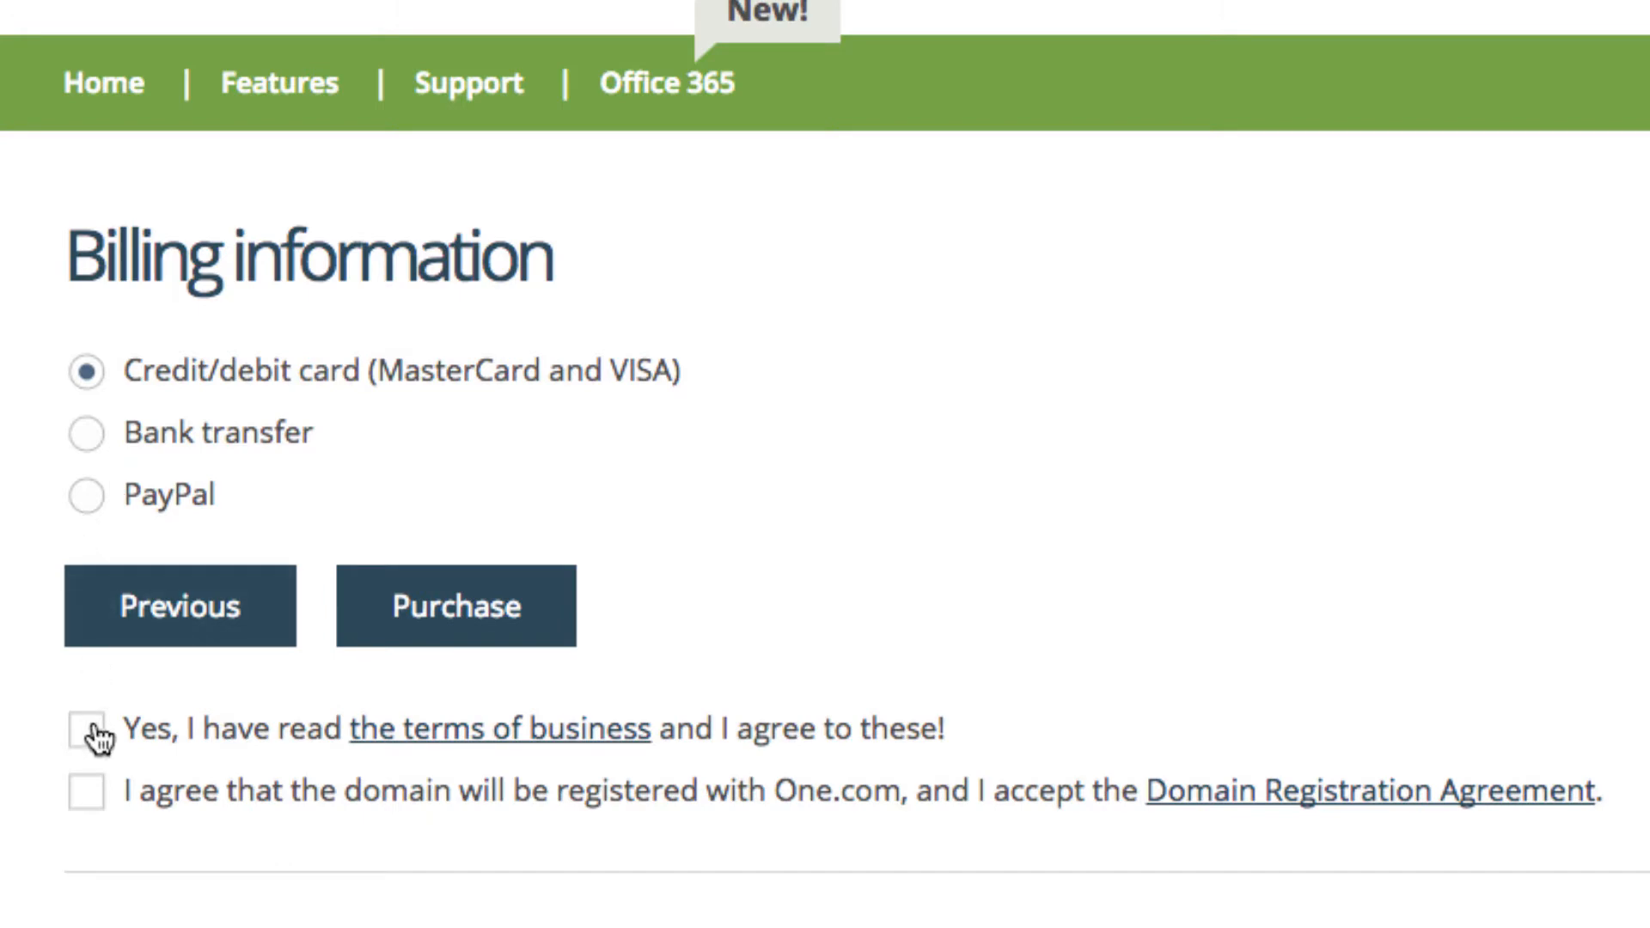
Choose PayPal, accept the terms of business and the domain registration agreement, and purchase
{"action": "left_click", "coordinate": [87, 495]}
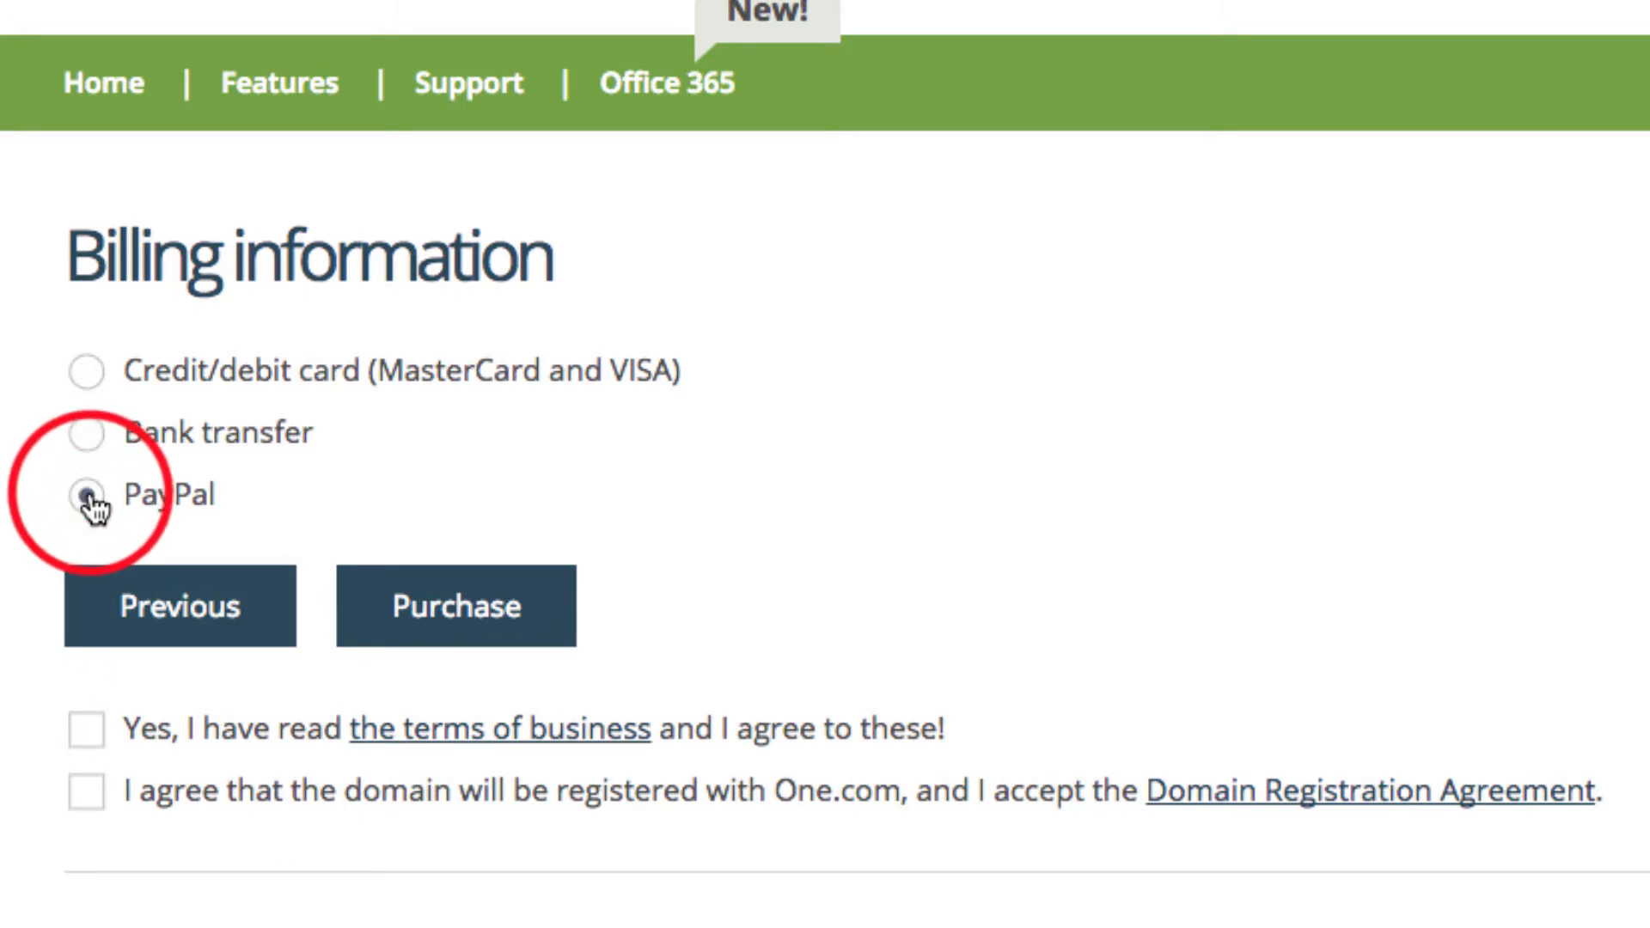
{"action": "left_click", "coordinate": [96, 729]}
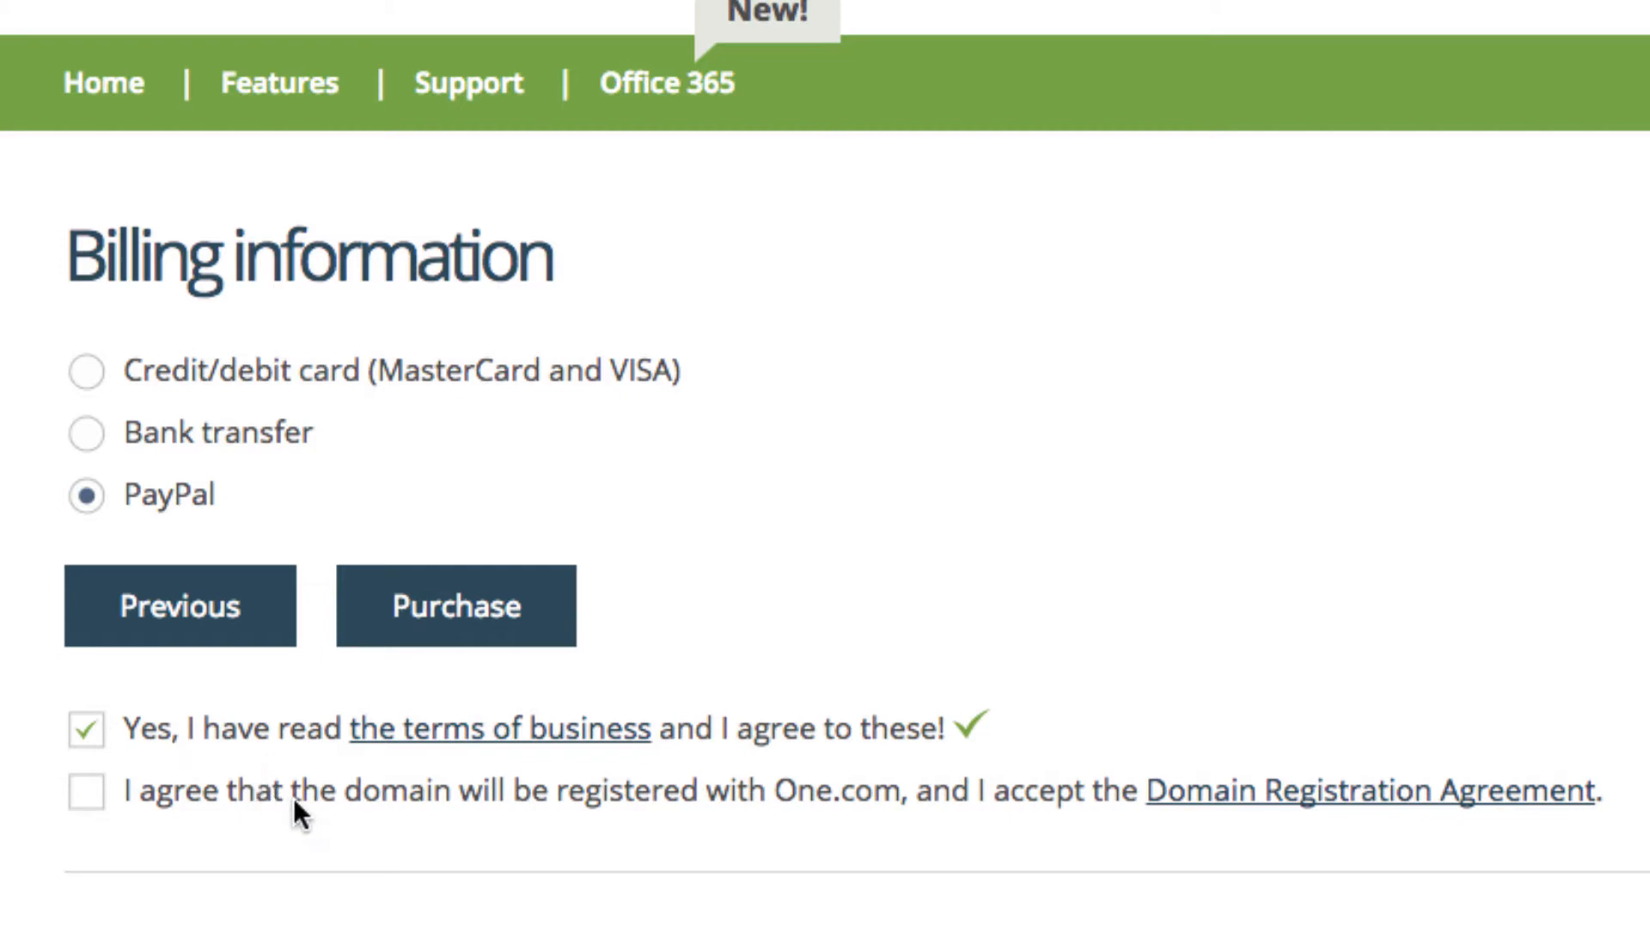
{"action": "left_click", "coordinate": [84, 793]}
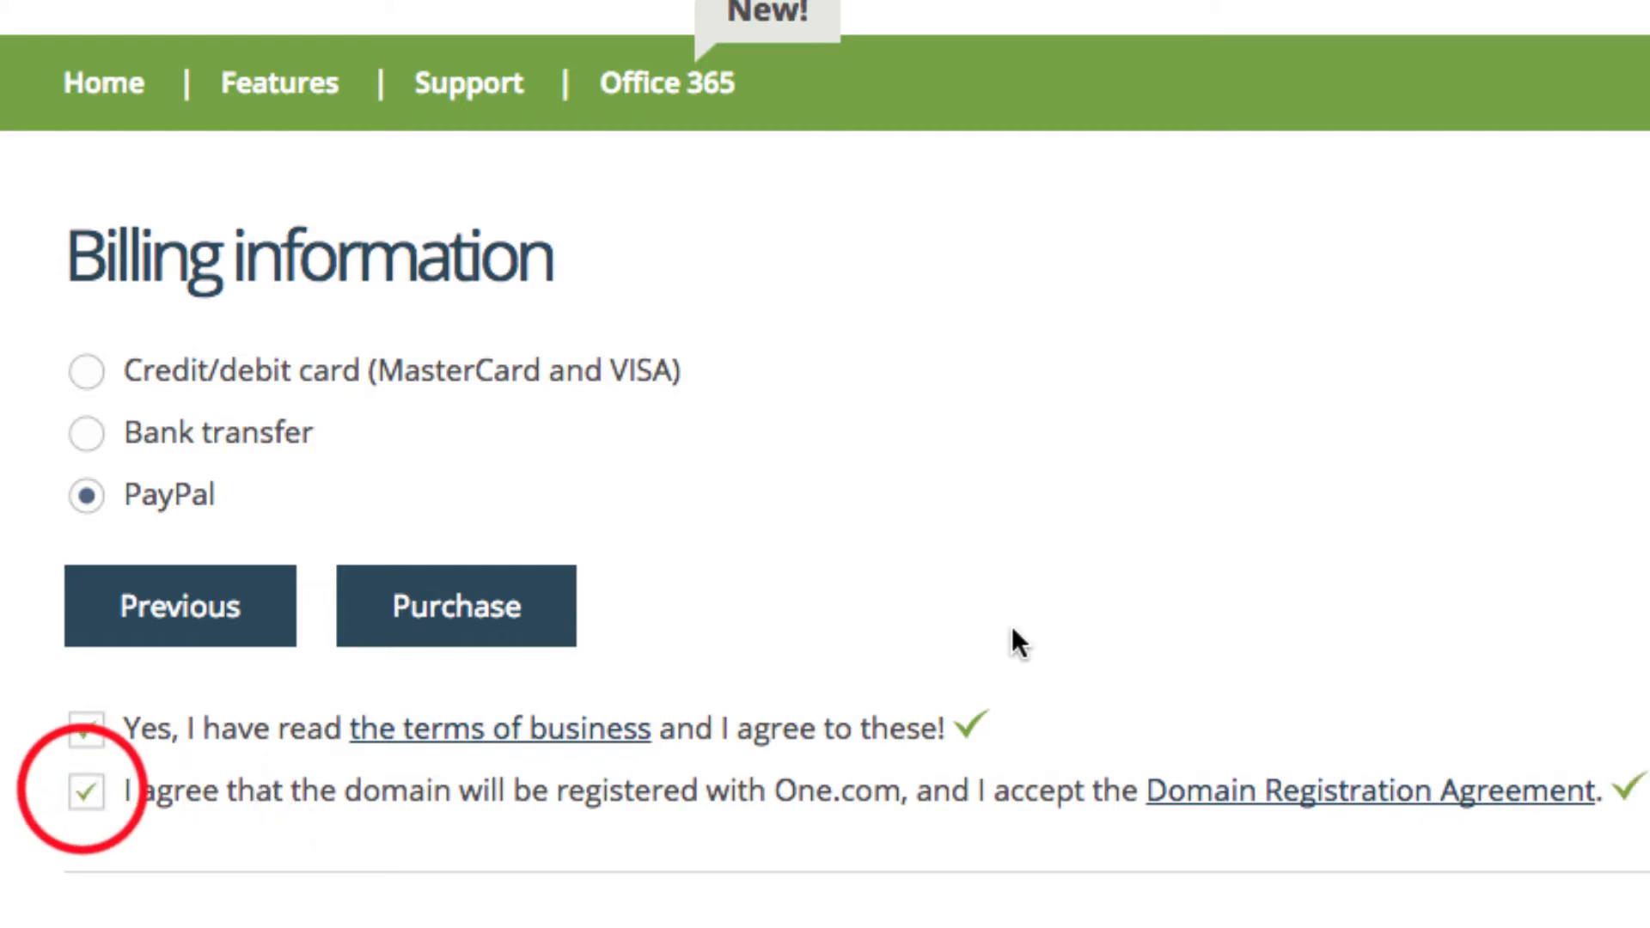
{"action": "scroll", "coordinate": [1042, 613], "scroll_direction": "down", "scroll_amount": 2}
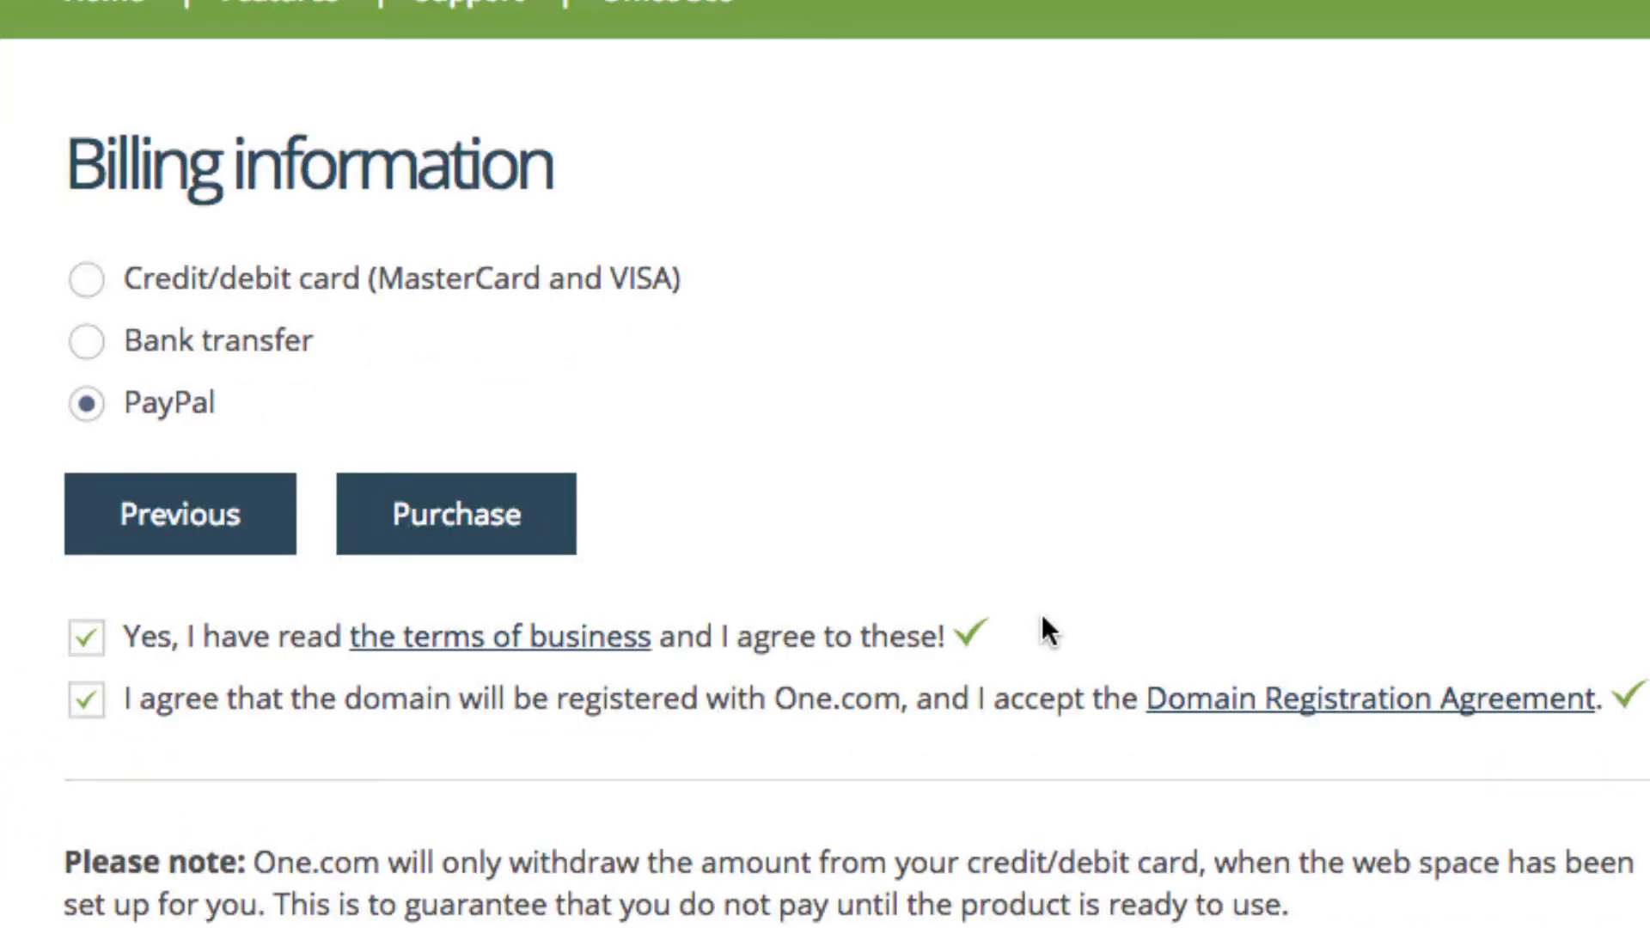
{"action": "scroll", "coordinate": [1042, 614], "scroll_direction": "down", "scroll_amount": 2}
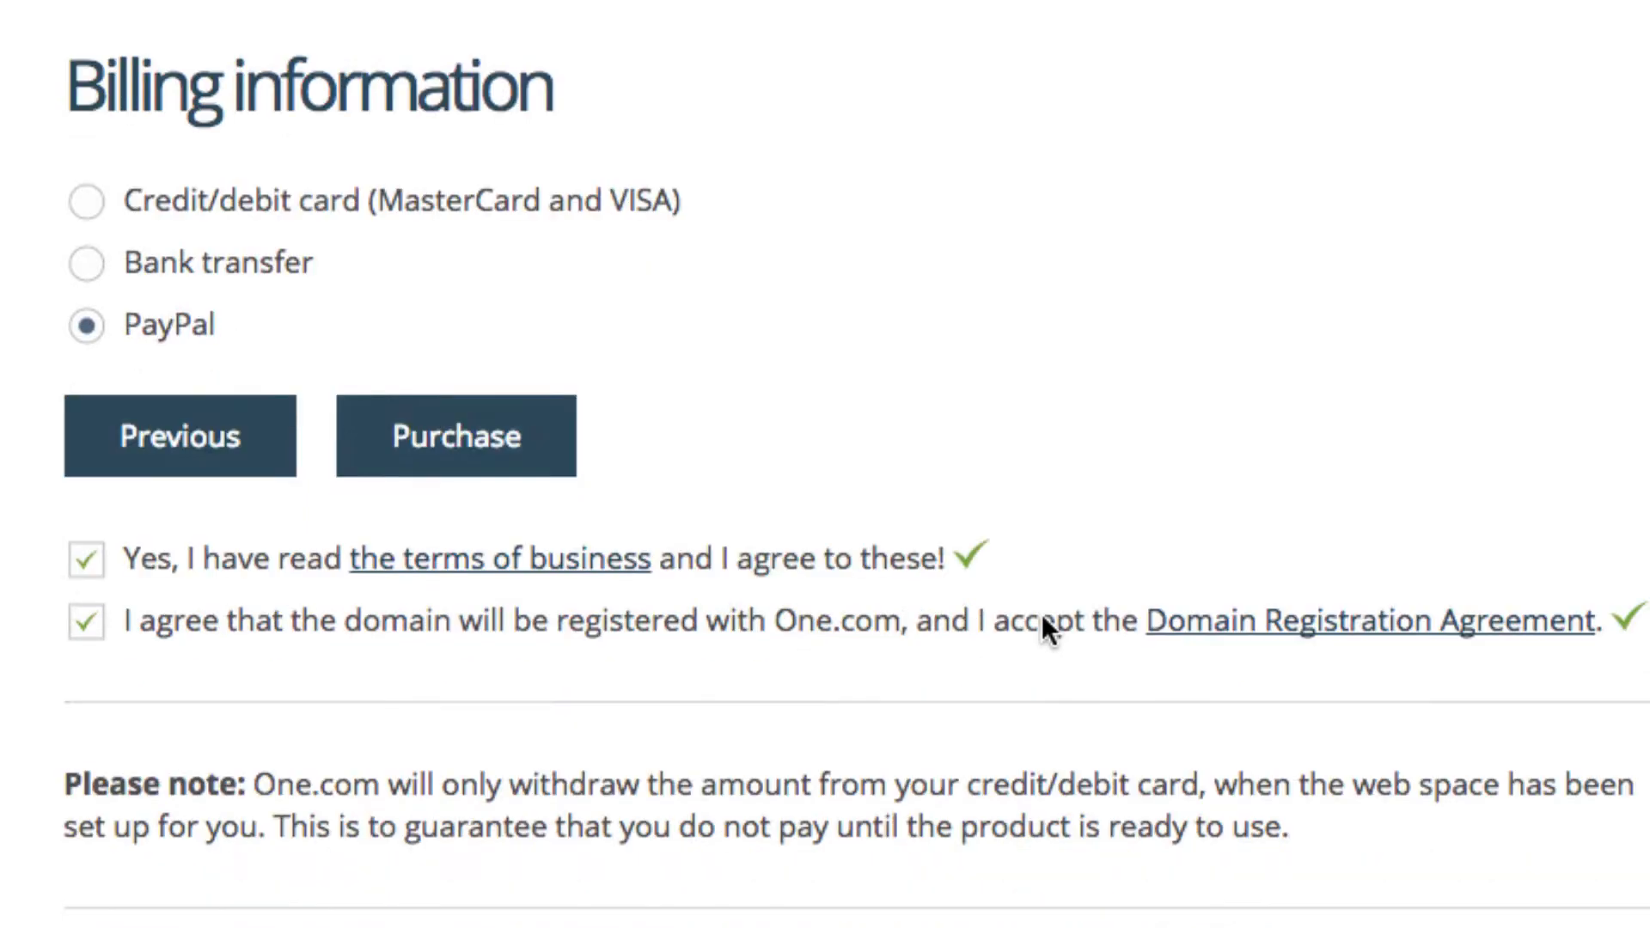
{"action": "left_click", "coordinate": [471, 441]}
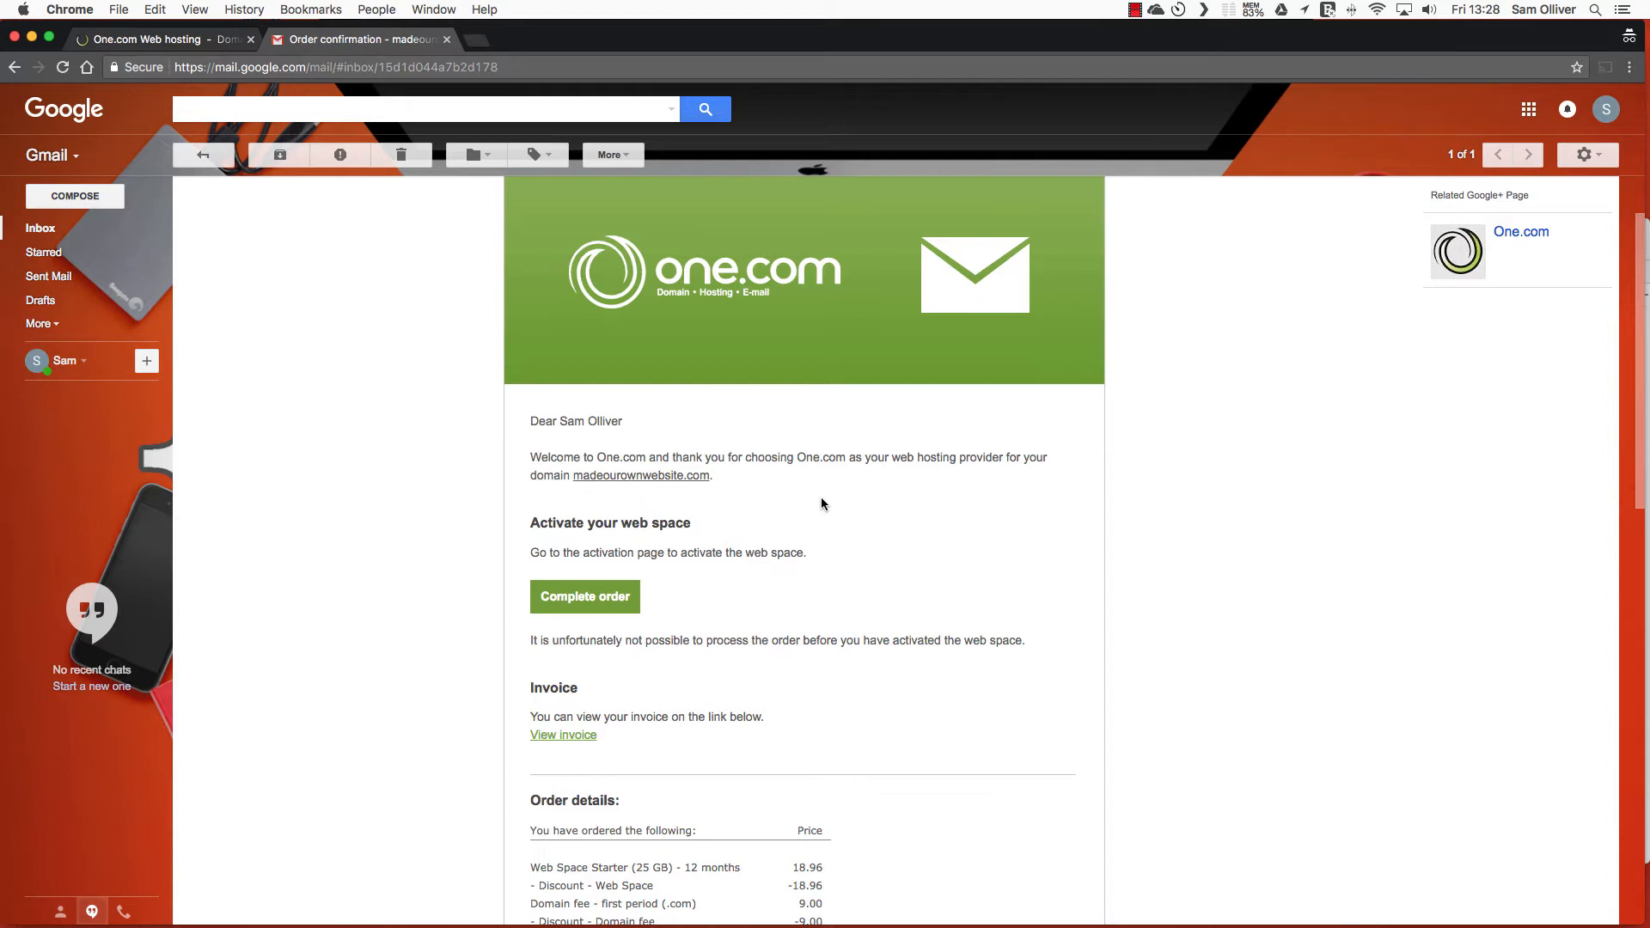
Follow Complete order in the confirmation e-mail, then Select password in the welcome e-mail
{"action": "left_click", "coordinate": [589, 601]}
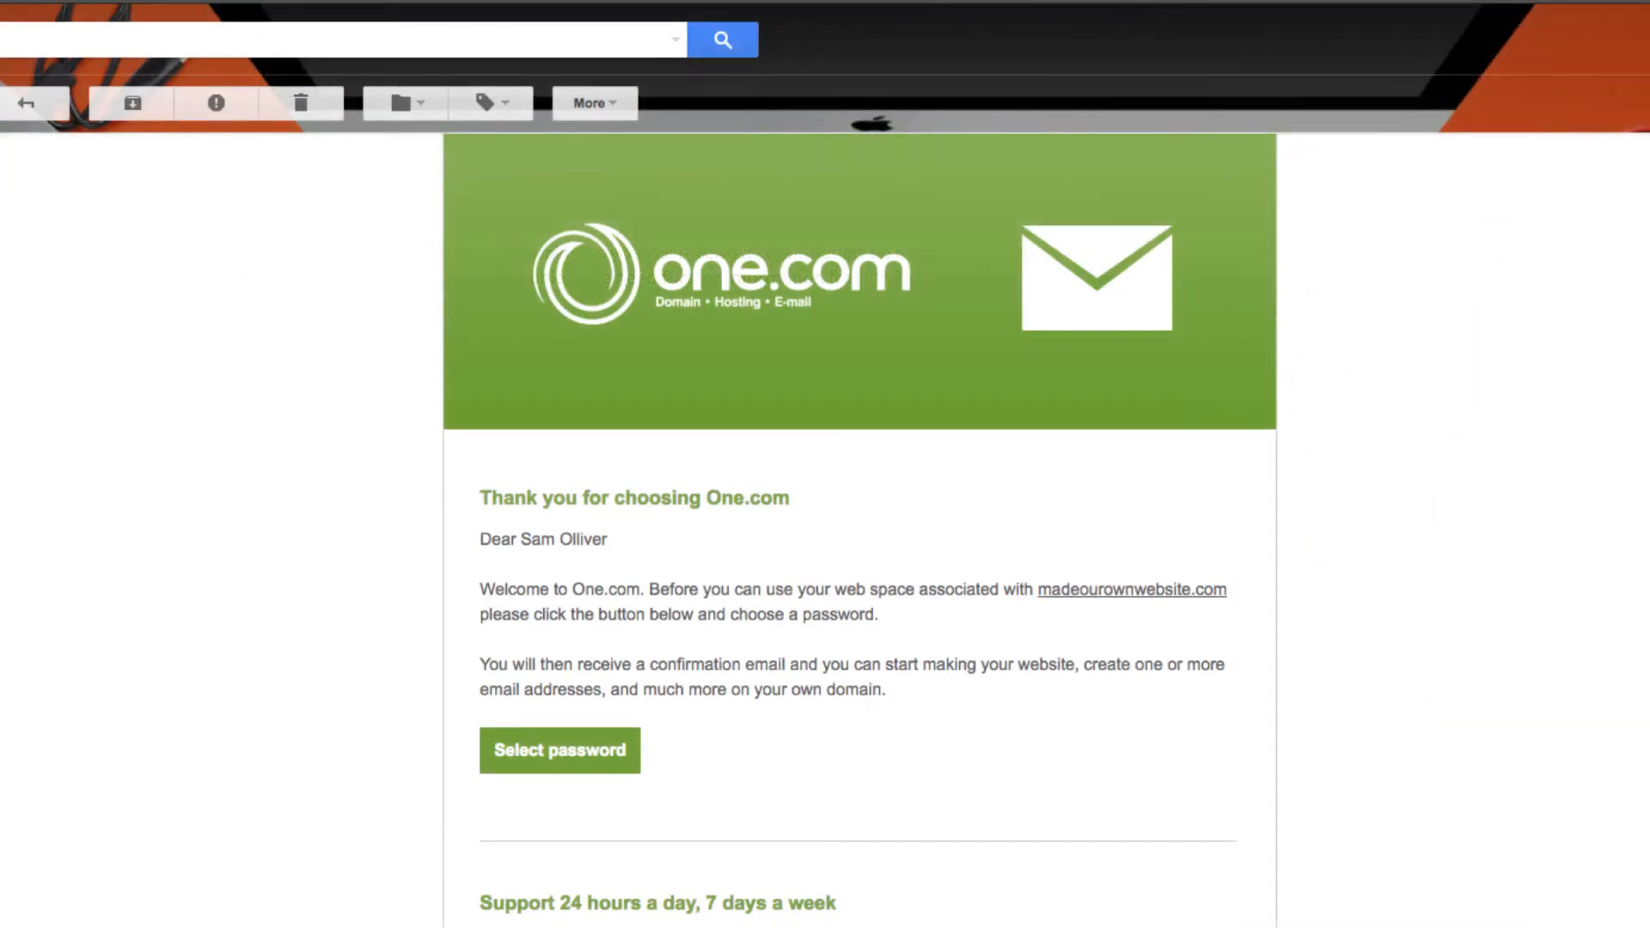
{"action": "left_click", "coordinate": [592, 761]}
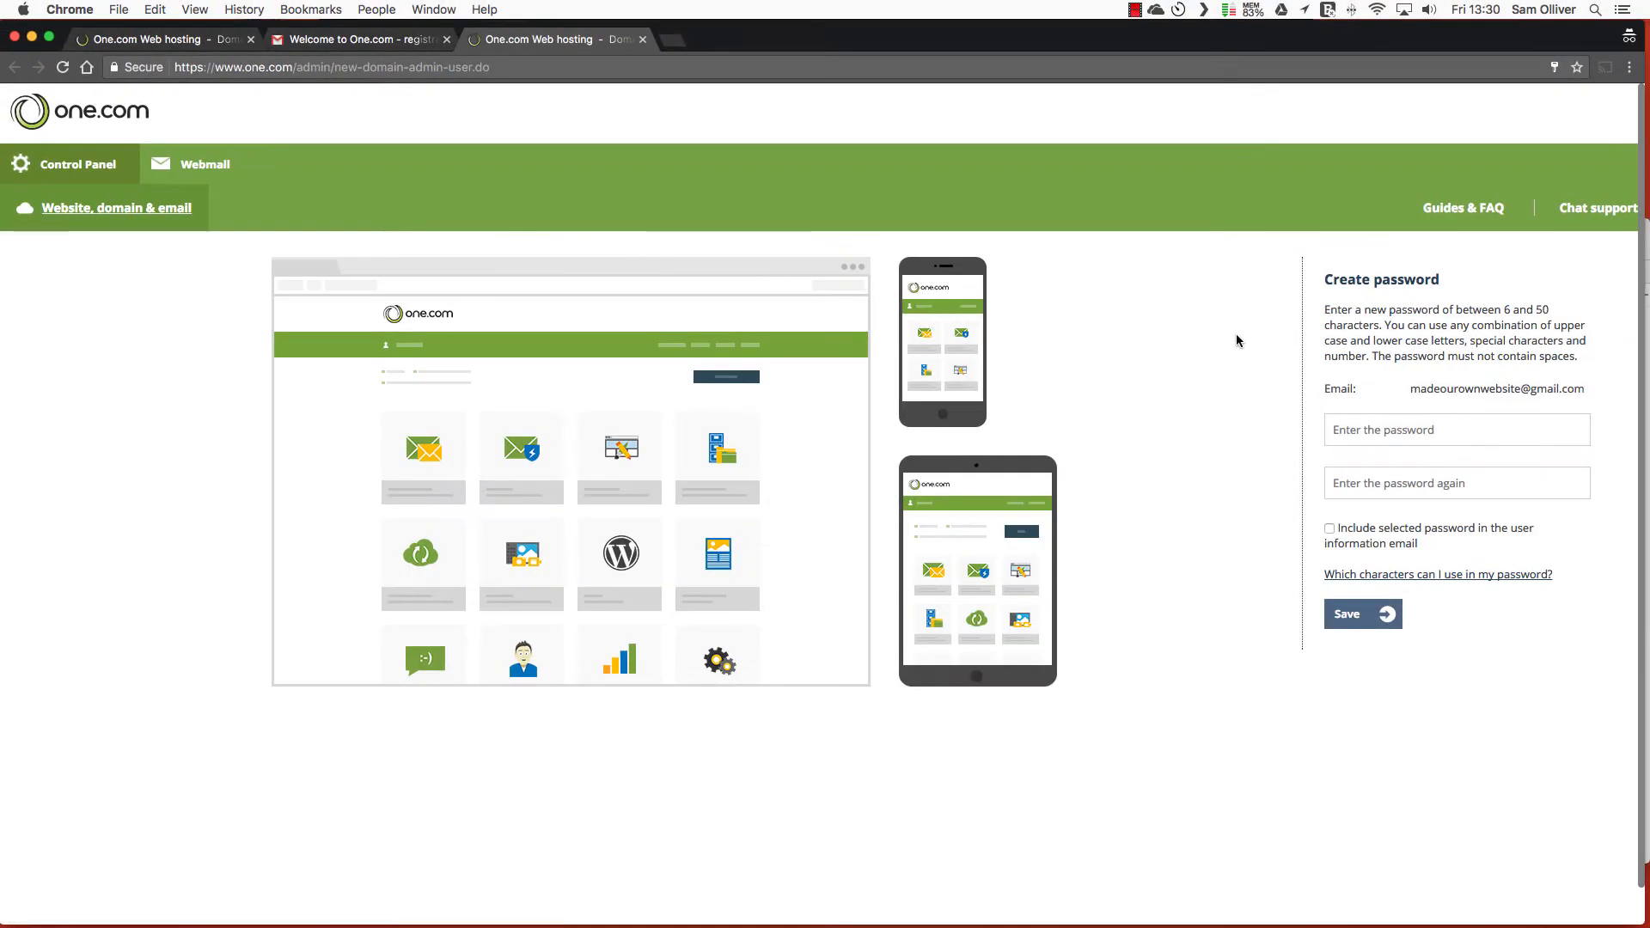
Enter and repeat the new account password, then save it
{"action": "left_click", "coordinate": [1452, 426]}
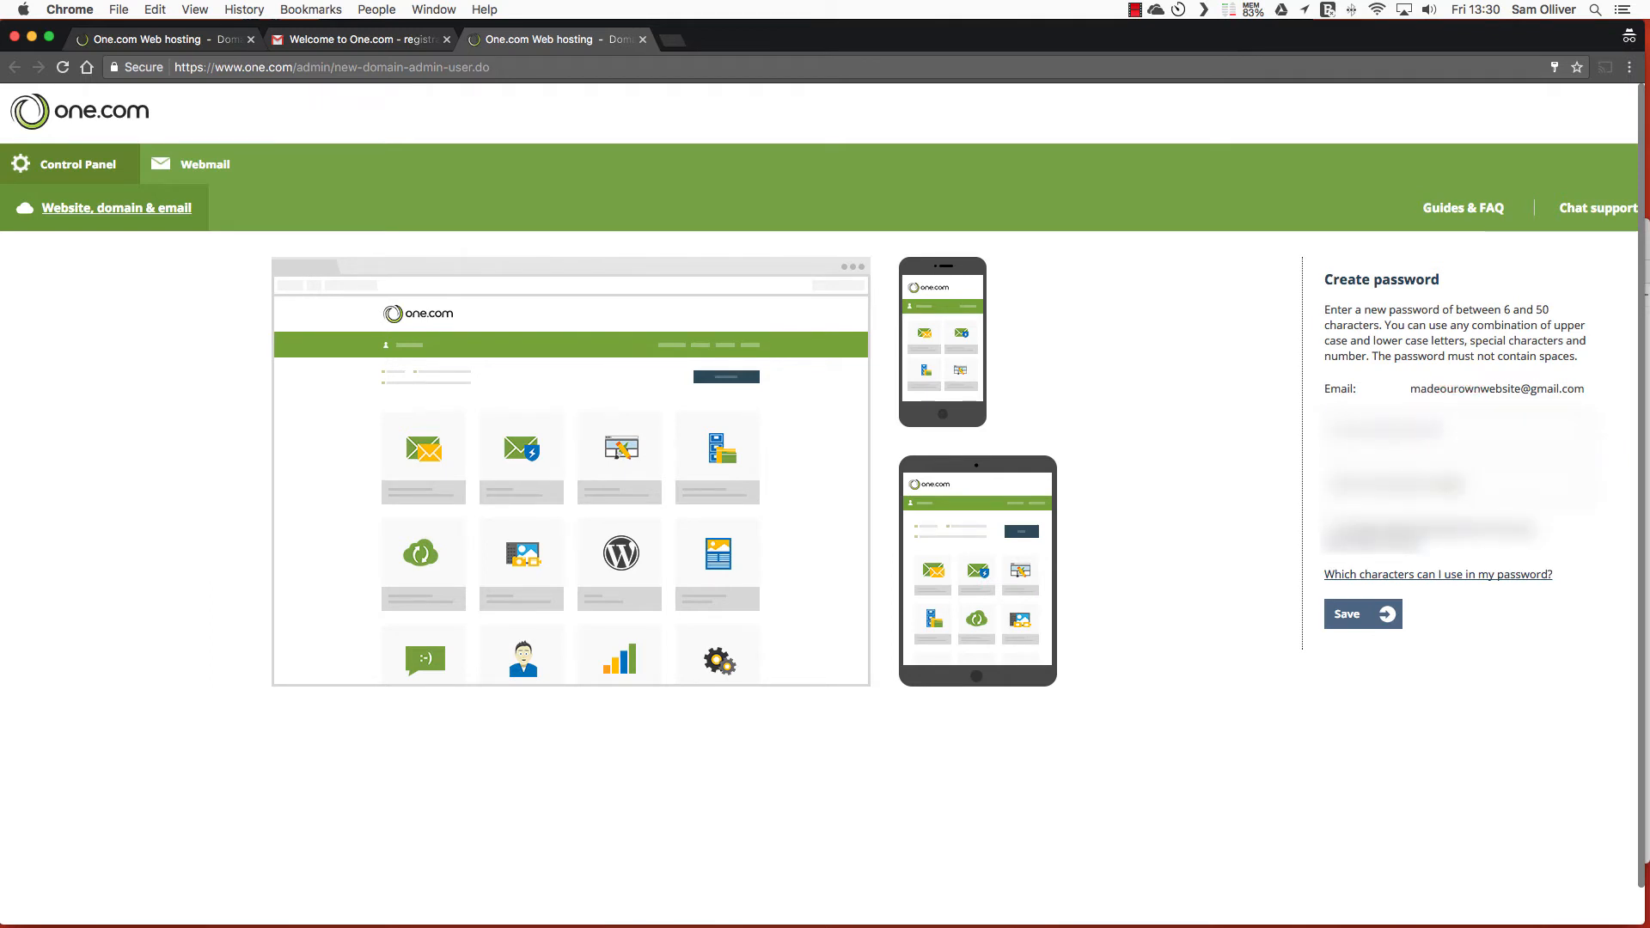
{"action": "key", "text": "Tab"}
{"action": "left_click", "coordinate": [1368, 622]}
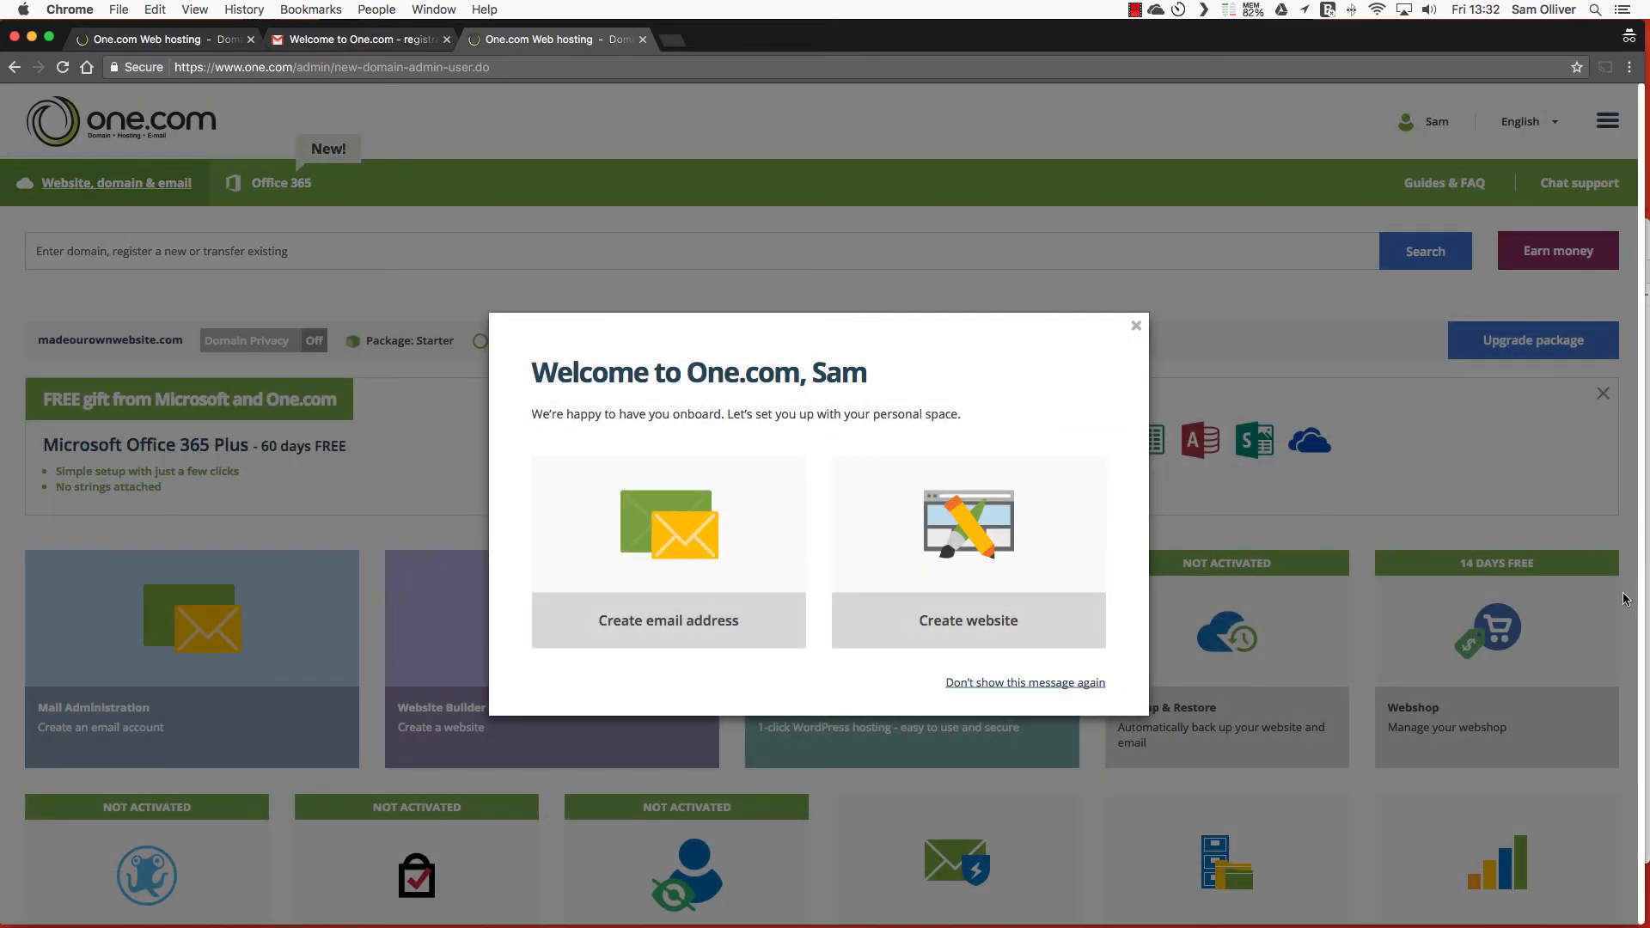
Choose 'Don't show this message again', then open the 1-click WordPress tile
{"action": "left_click", "coordinate": [1053, 683]}
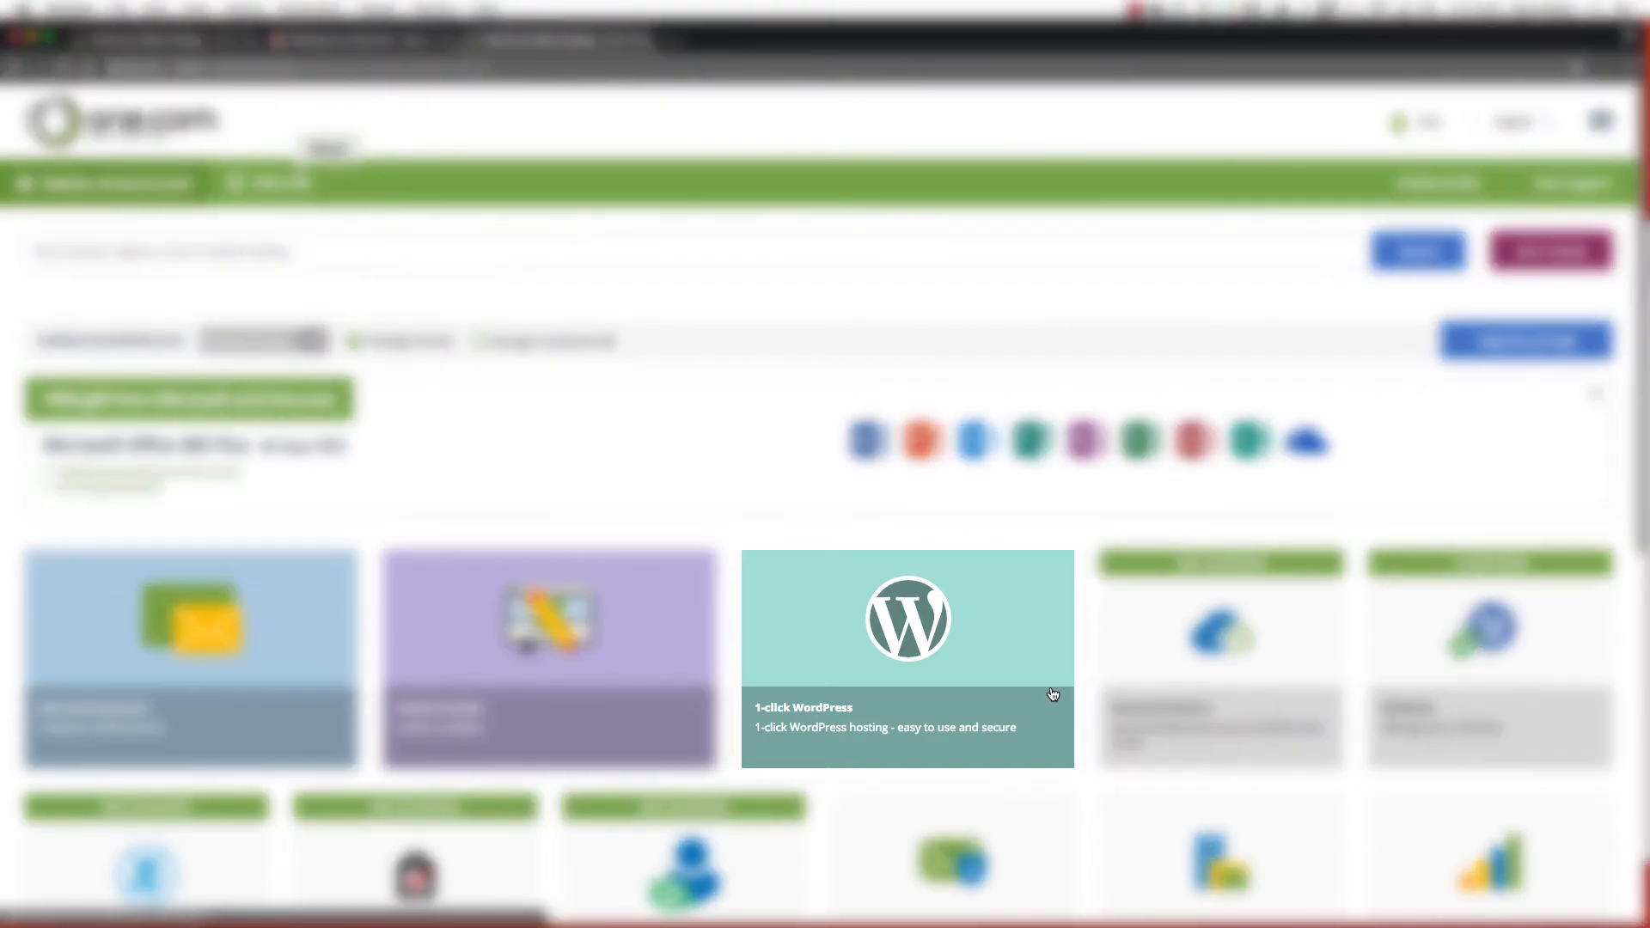
{"action": "scroll", "coordinate": [1066, 692], "scroll_direction": "down", "scroll_amount": 3}
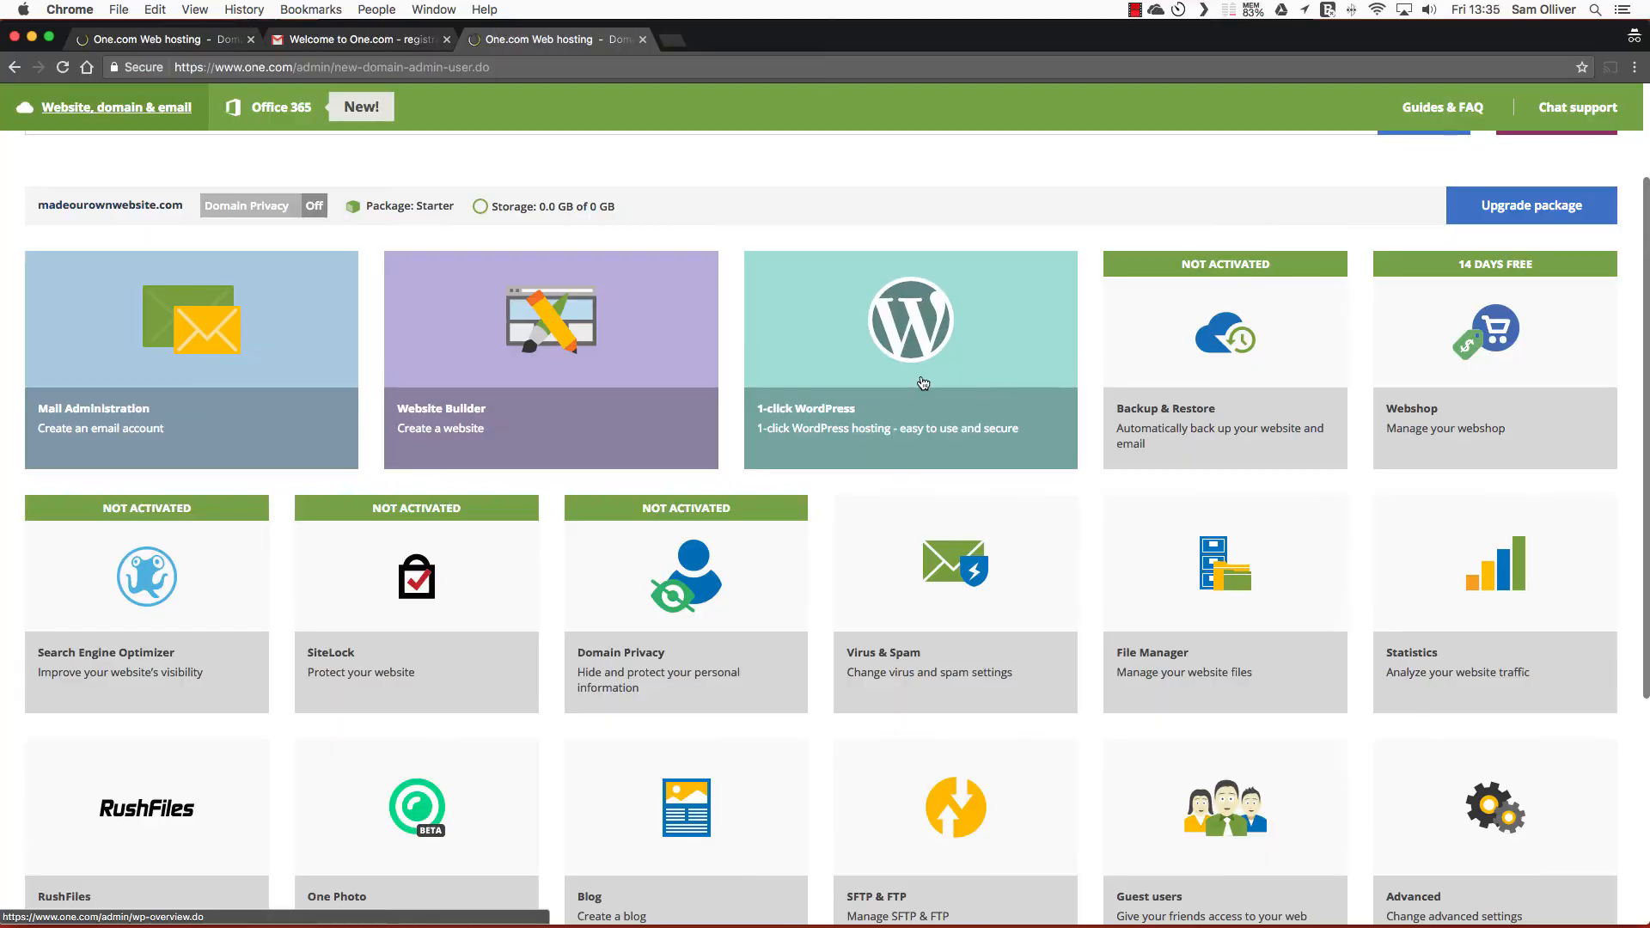
{"action": "left_click", "coordinate": [922, 374]}
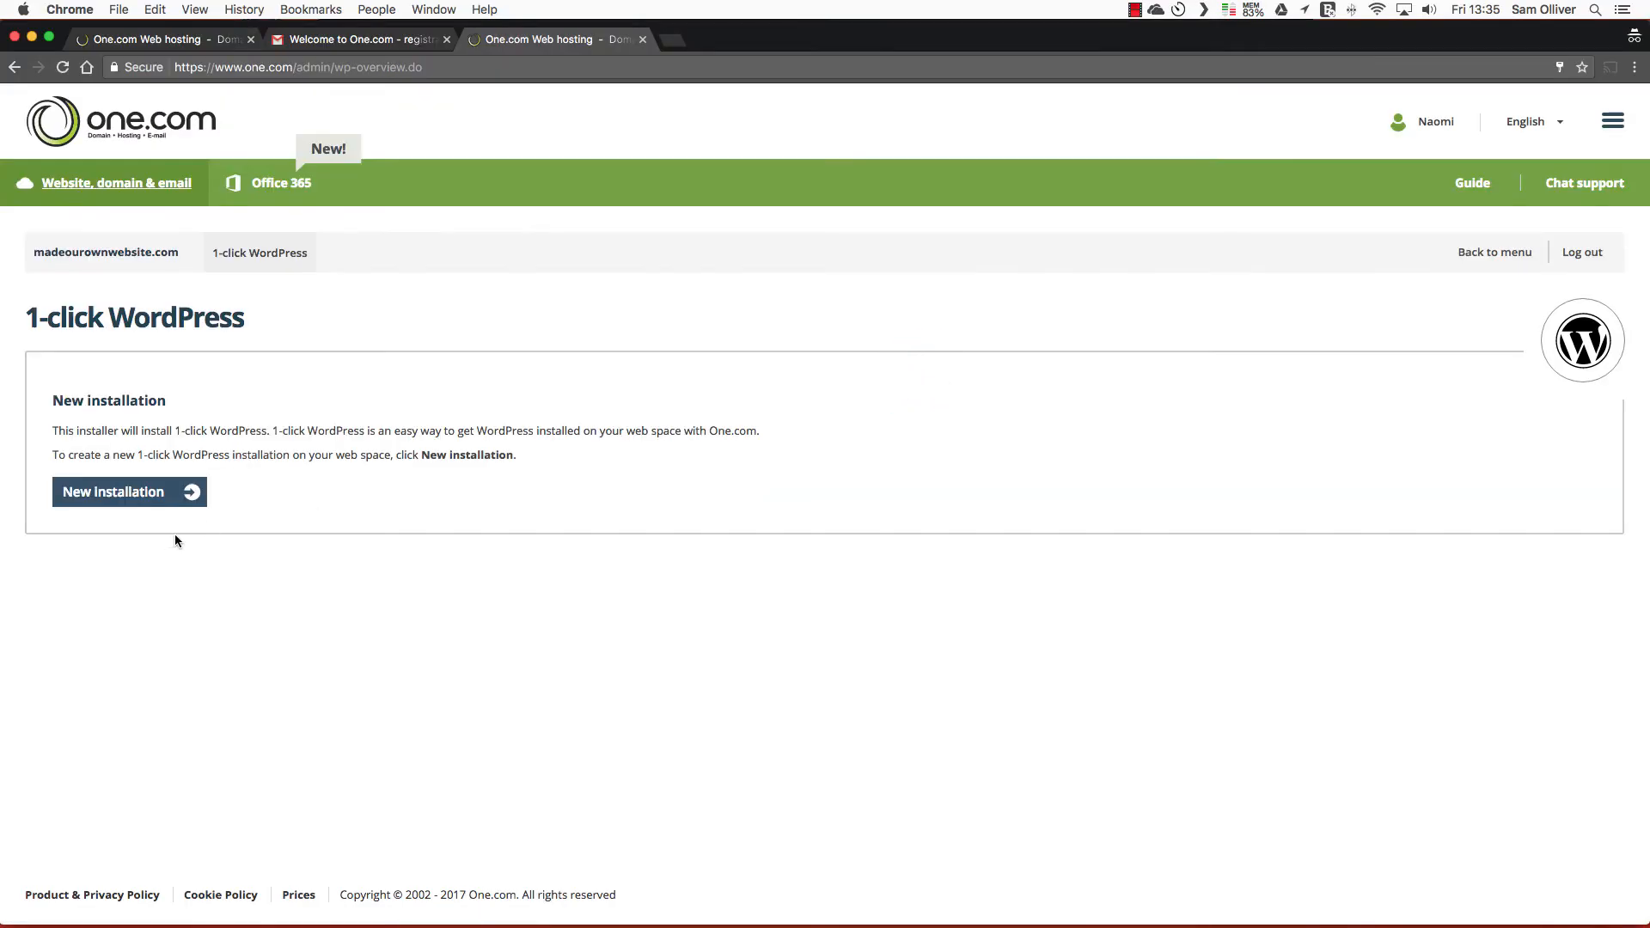
{"action": "left_click", "coordinate": [166, 496]}
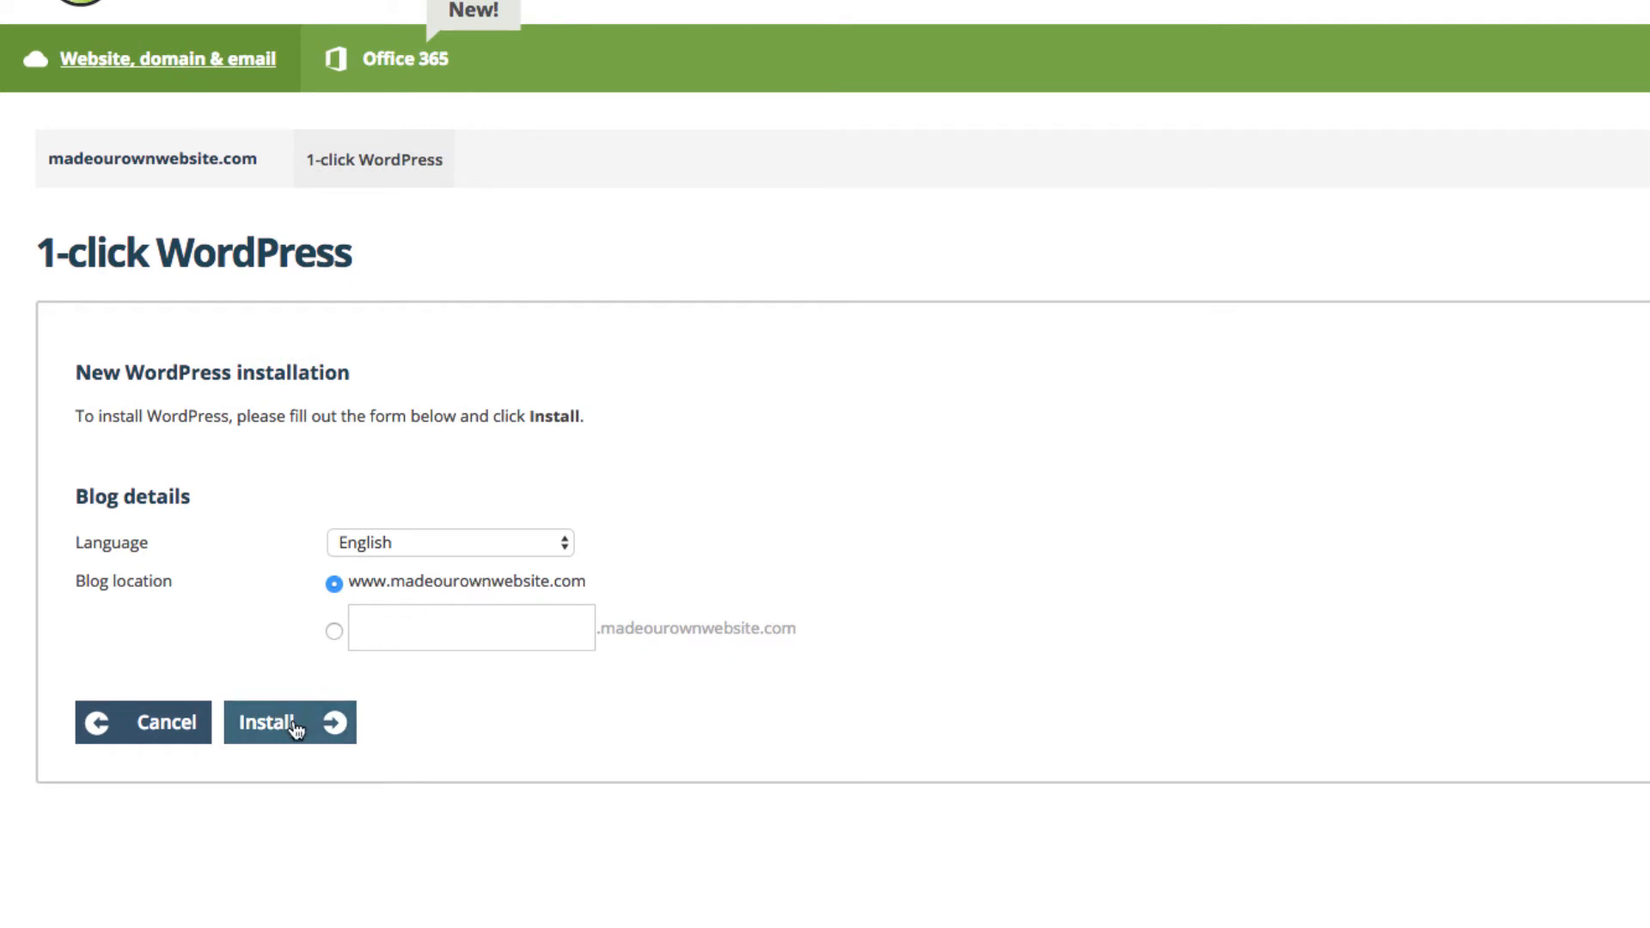
{"action": "left_click", "coordinate": [330, 633]}
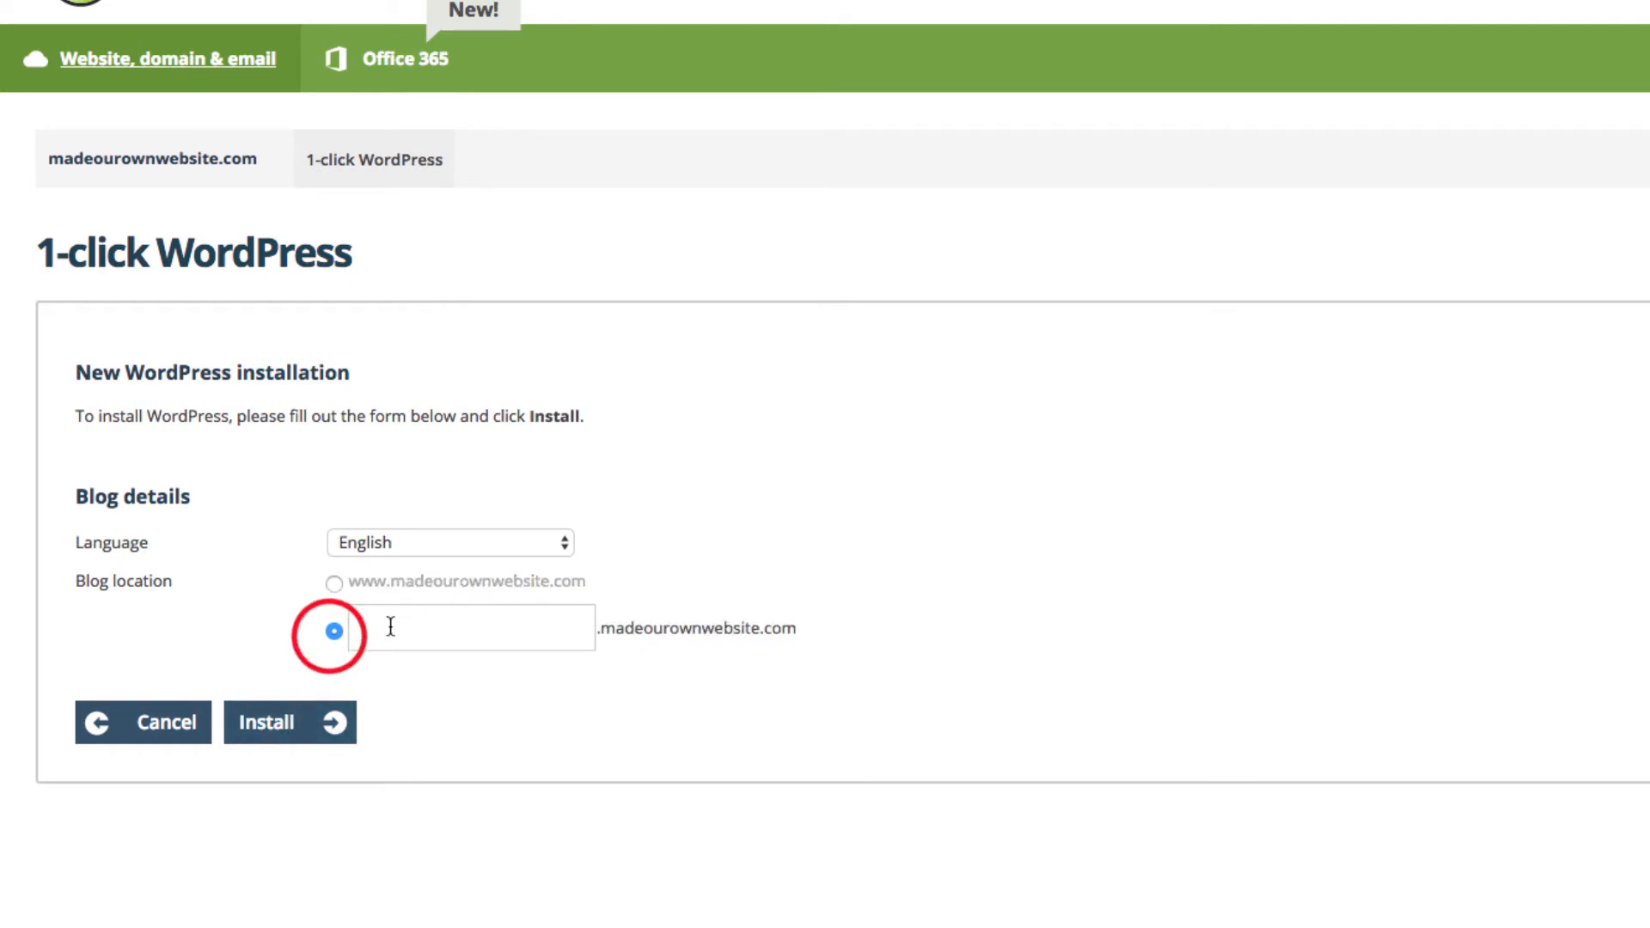
{"action": "left_click", "coordinate": [410, 624]}
{"action": "type", "text": "website"}
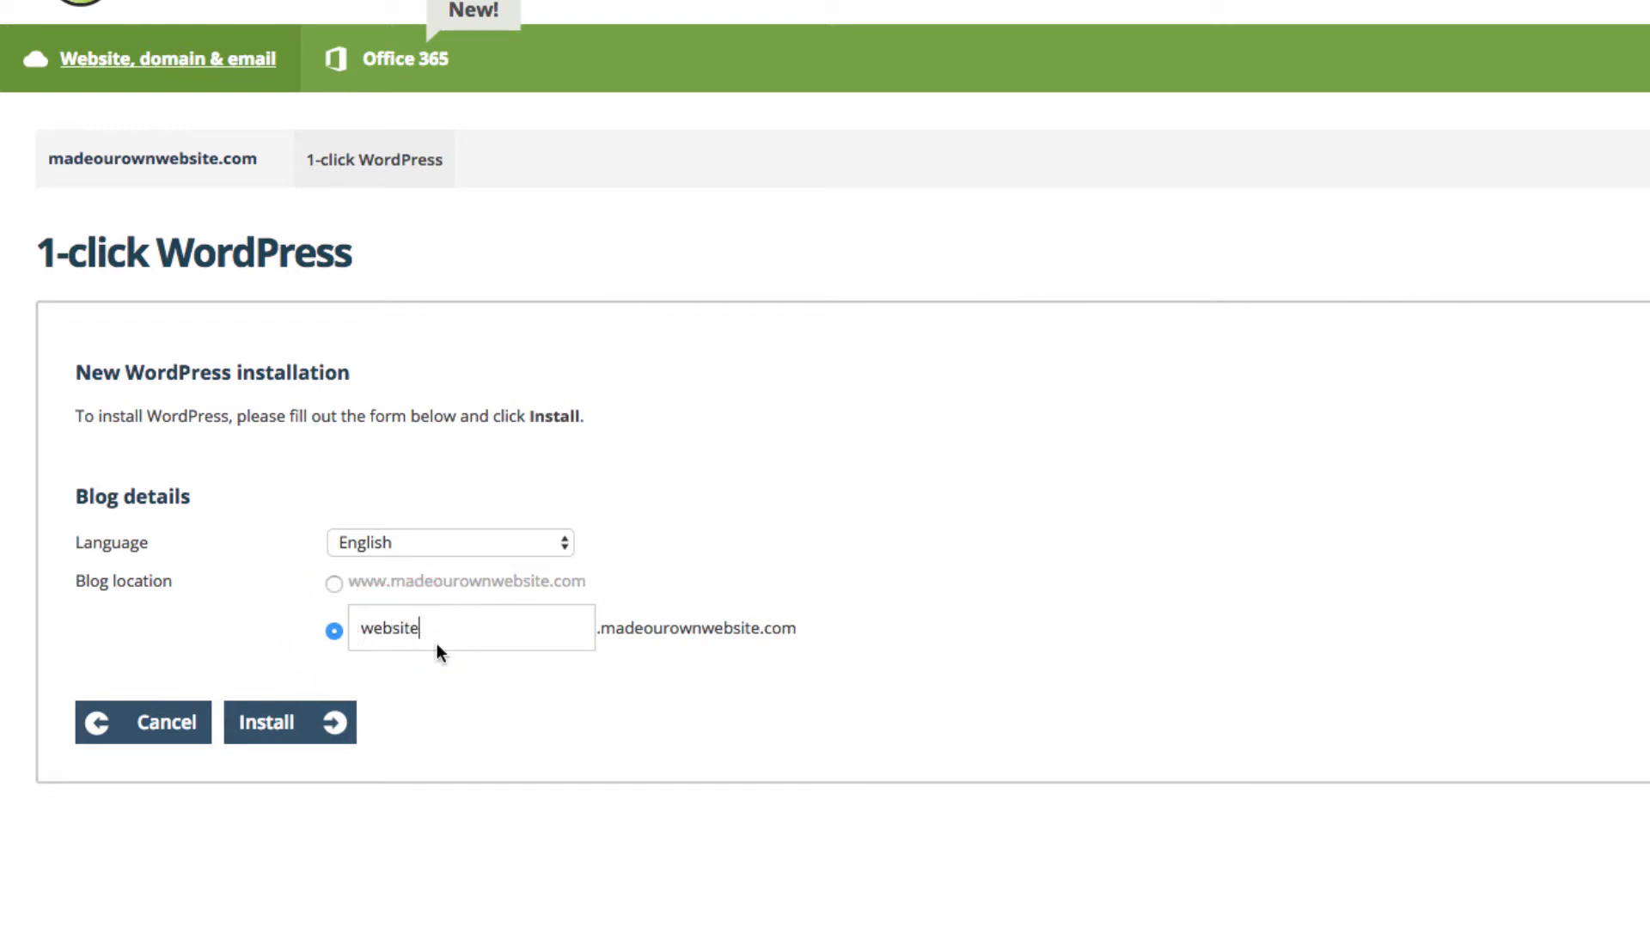
{"action": "left_click", "coordinate": [332, 583]}
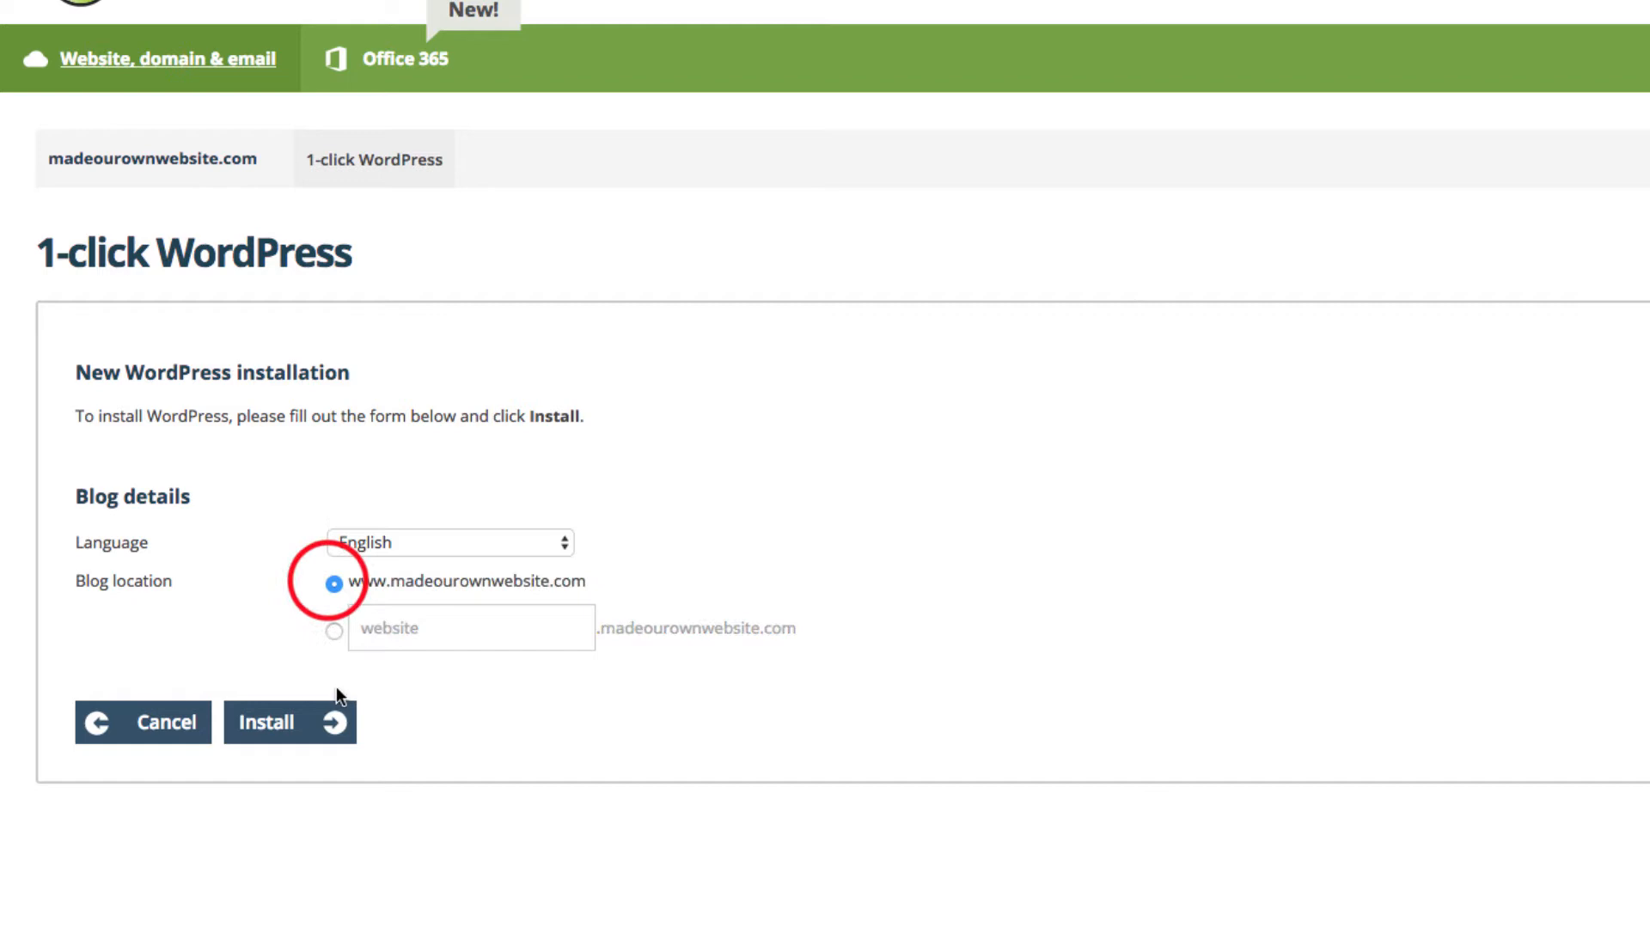
{"action": "left_click", "coordinate": [307, 739]}
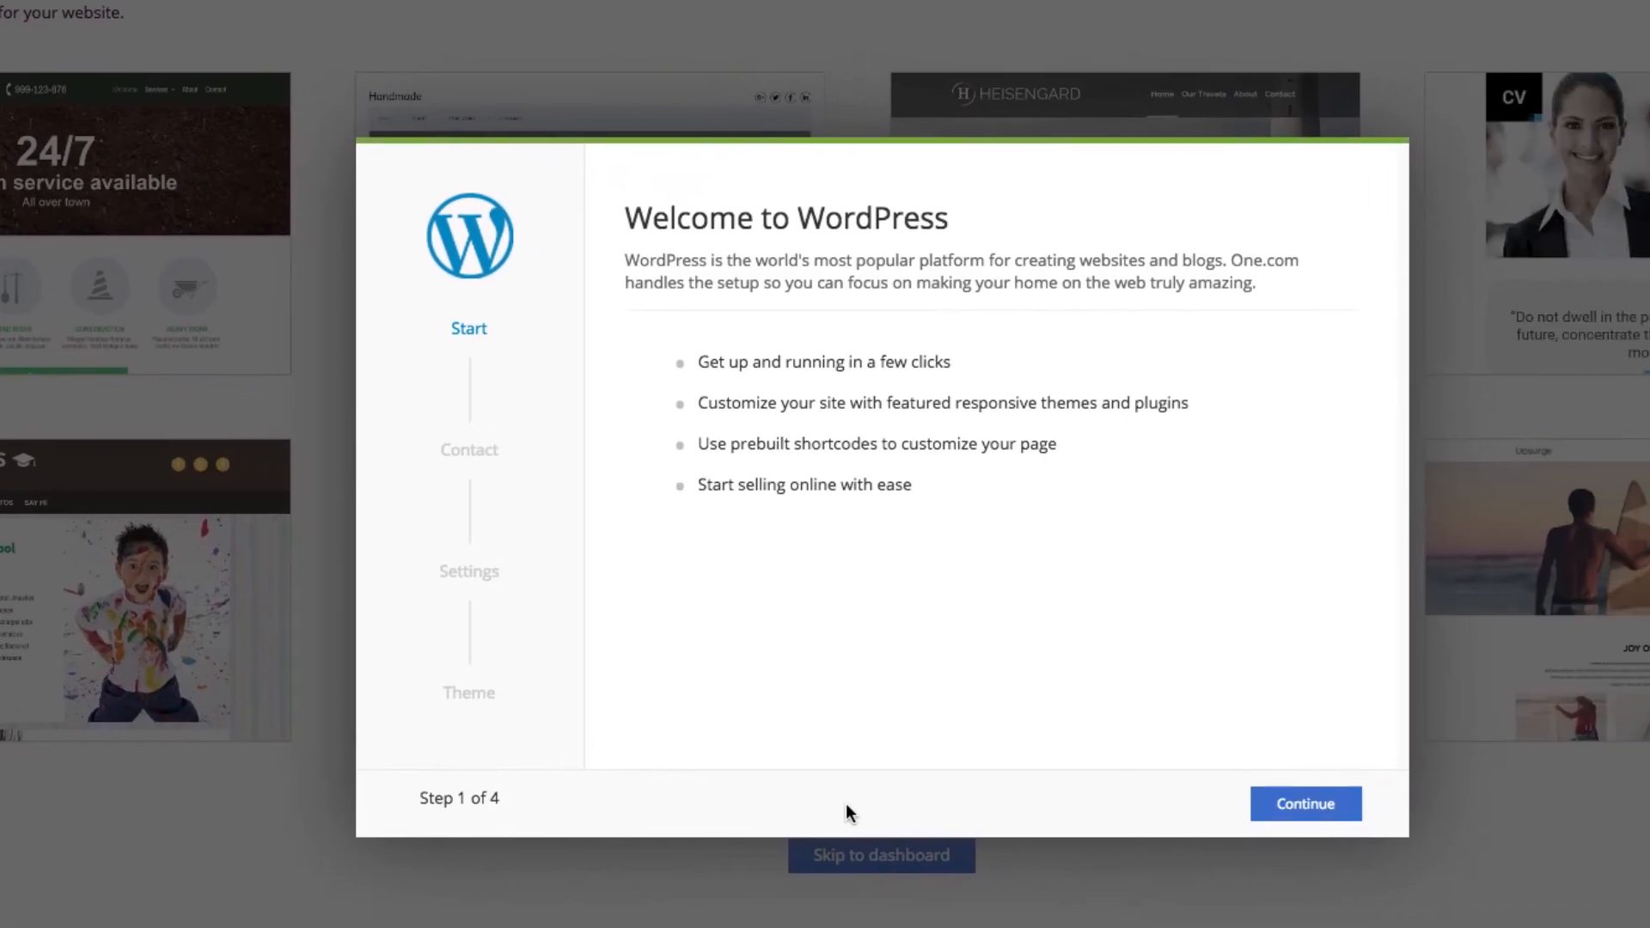
Enter madeourownwebsite as admin username, copy the generated password, and add the contact e-mail
{"action": "left_click", "coordinate": [1263, 801]}
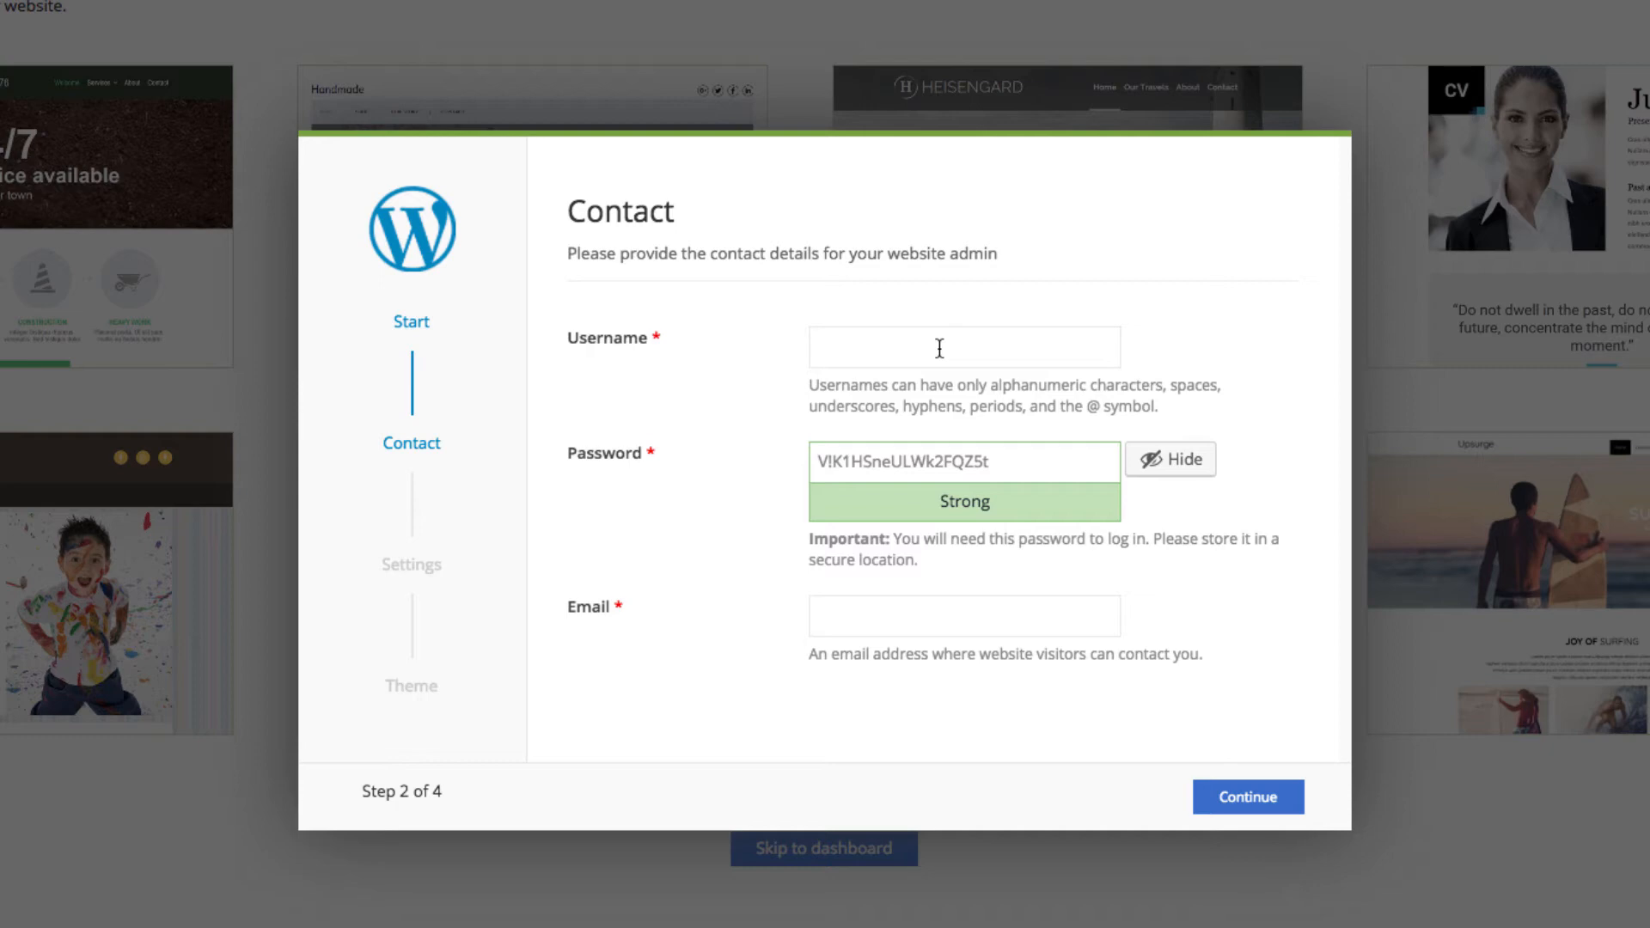
{"action": "left_click", "coordinate": [939, 348]}
{"action": "type", "text": "madeourownwebsite"}
{"action": "double_click", "coordinate": [1056, 469]}
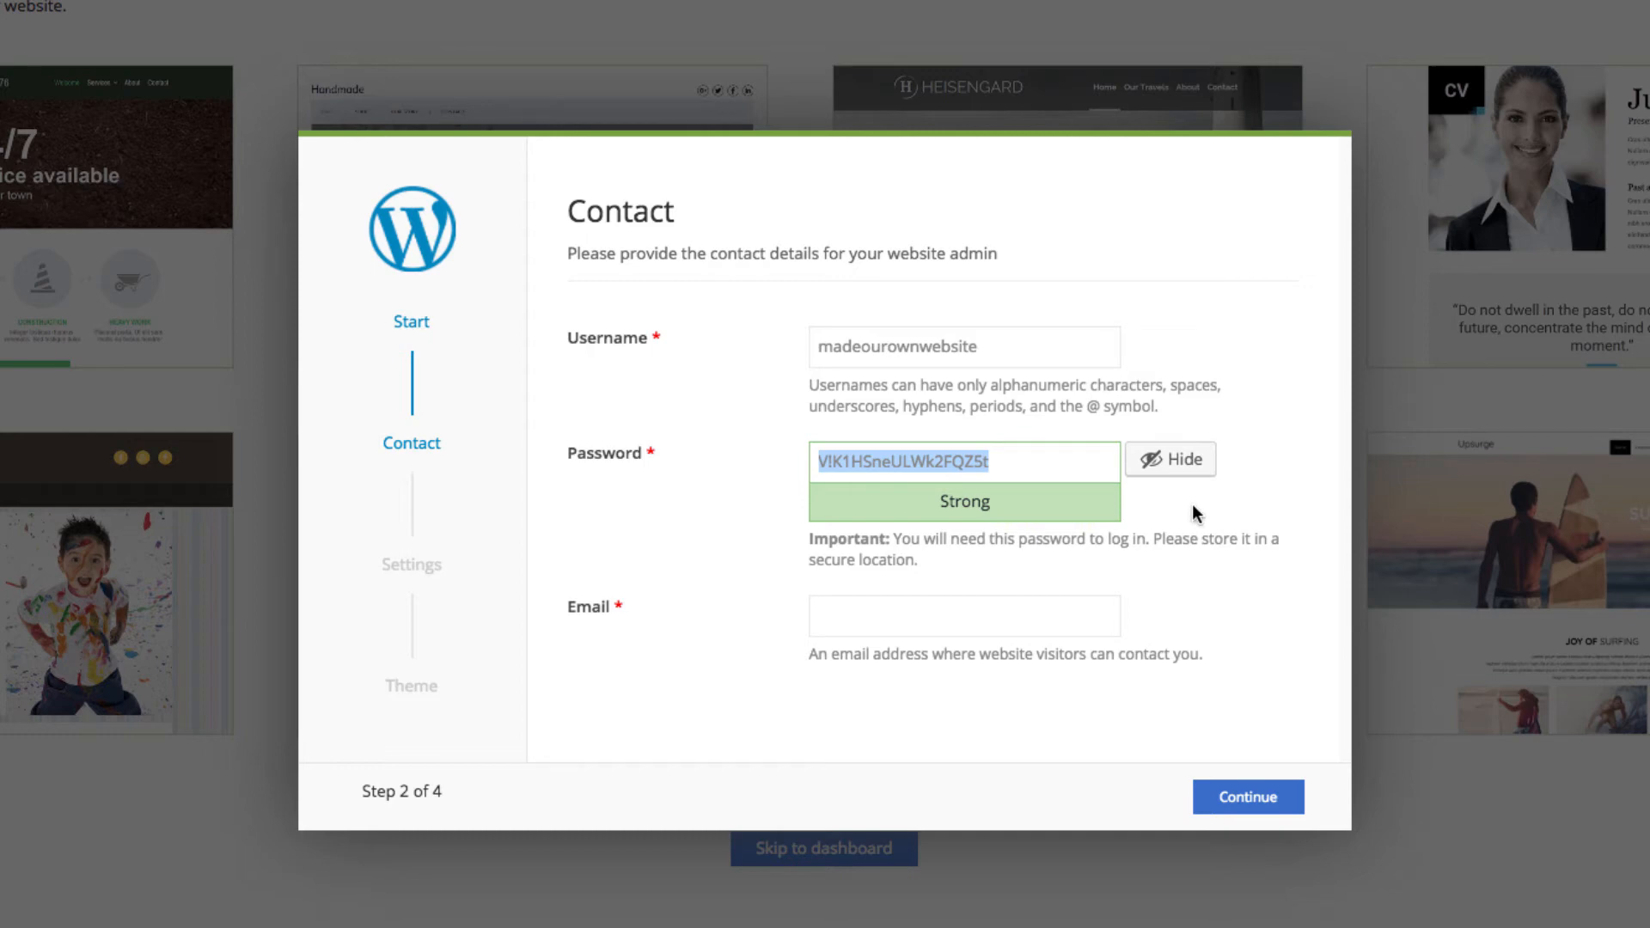
{"action": "left_click", "coordinate": [845, 611]}
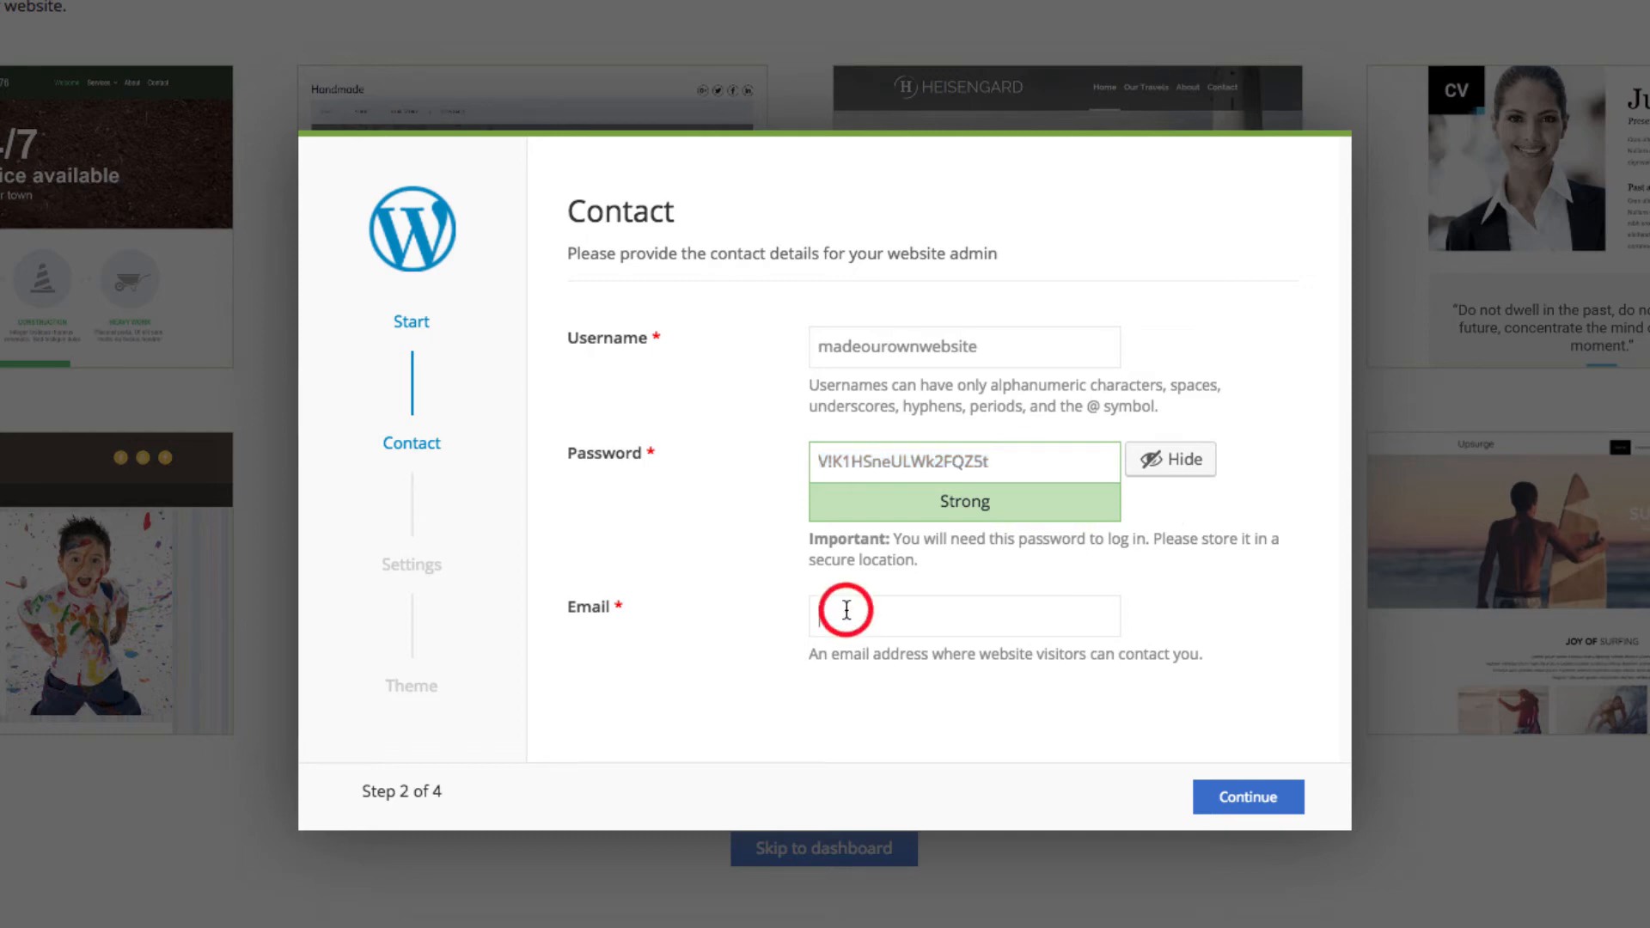
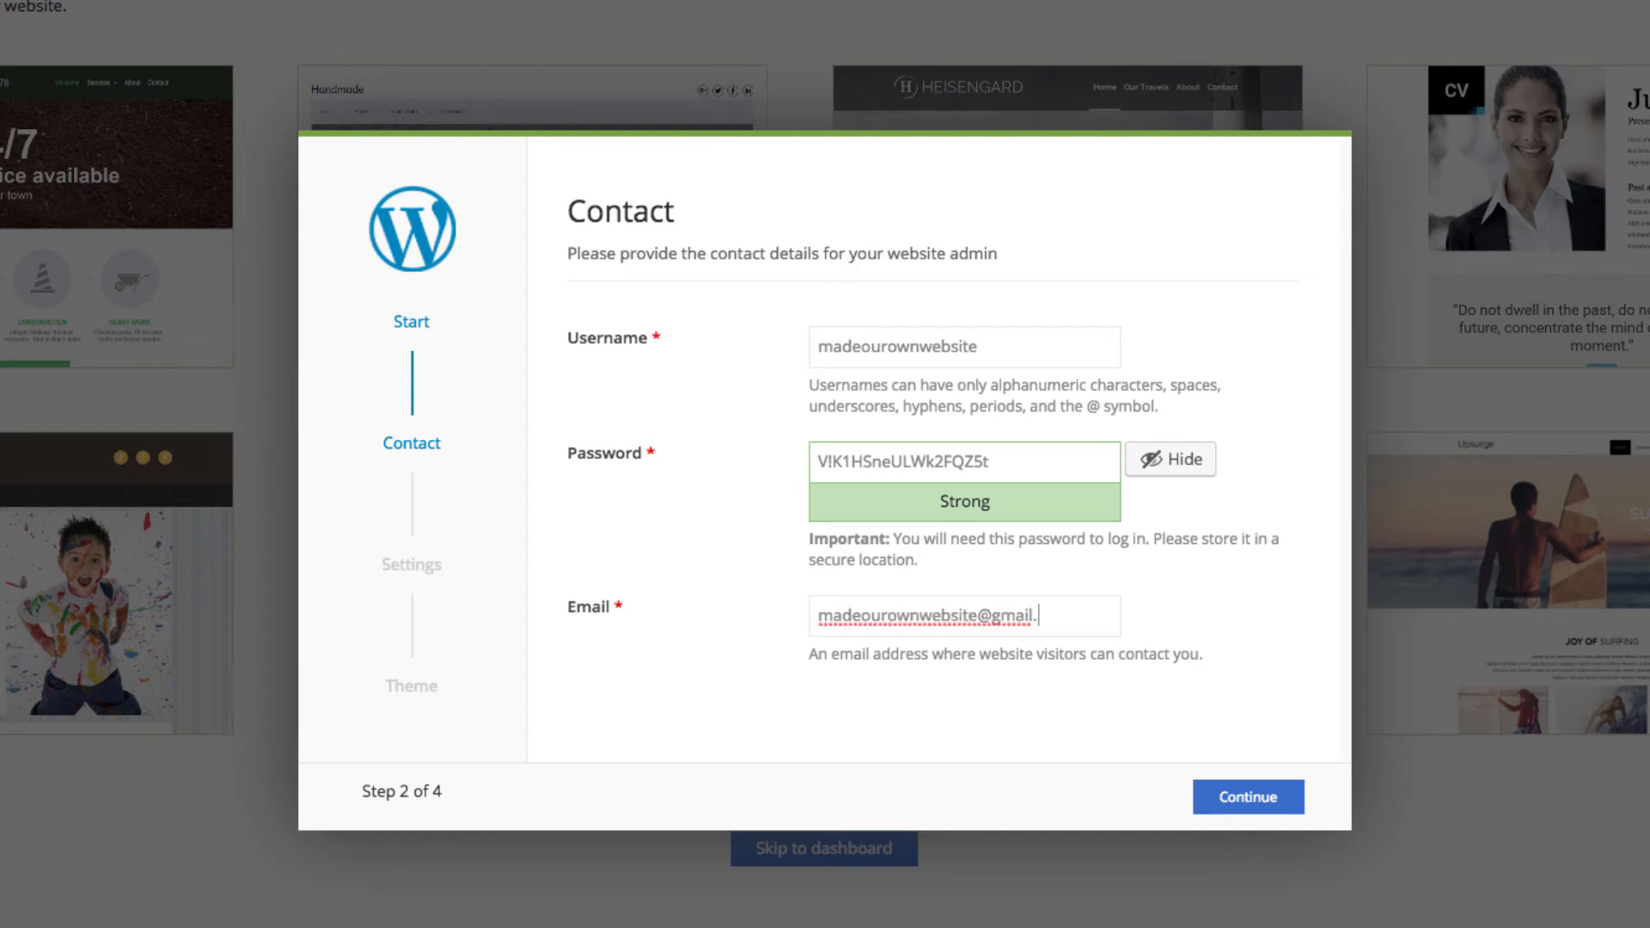
{"action": "left_click", "coordinate": [1248, 806]}
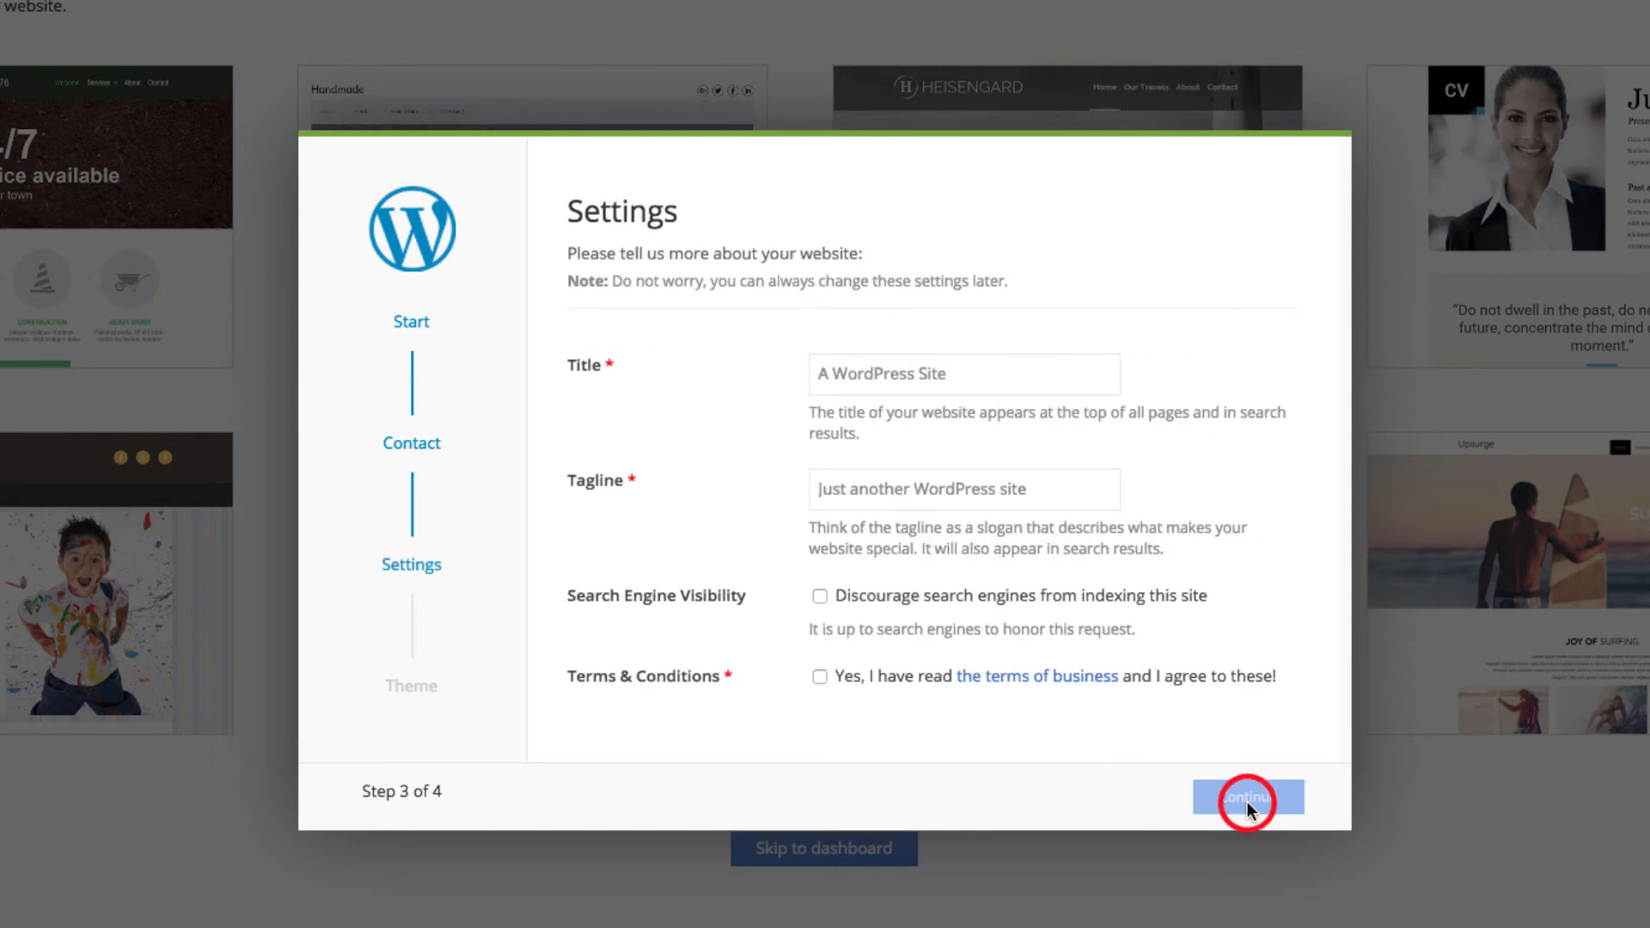
Set title 'Made Our Own Website', tagline 'Our First Homemade Website', and accept the Terms & Conditions
{"action": "triple_click", "coordinate": [943, 370]}
{"action": "type", "text": "Made Our Own Web"}
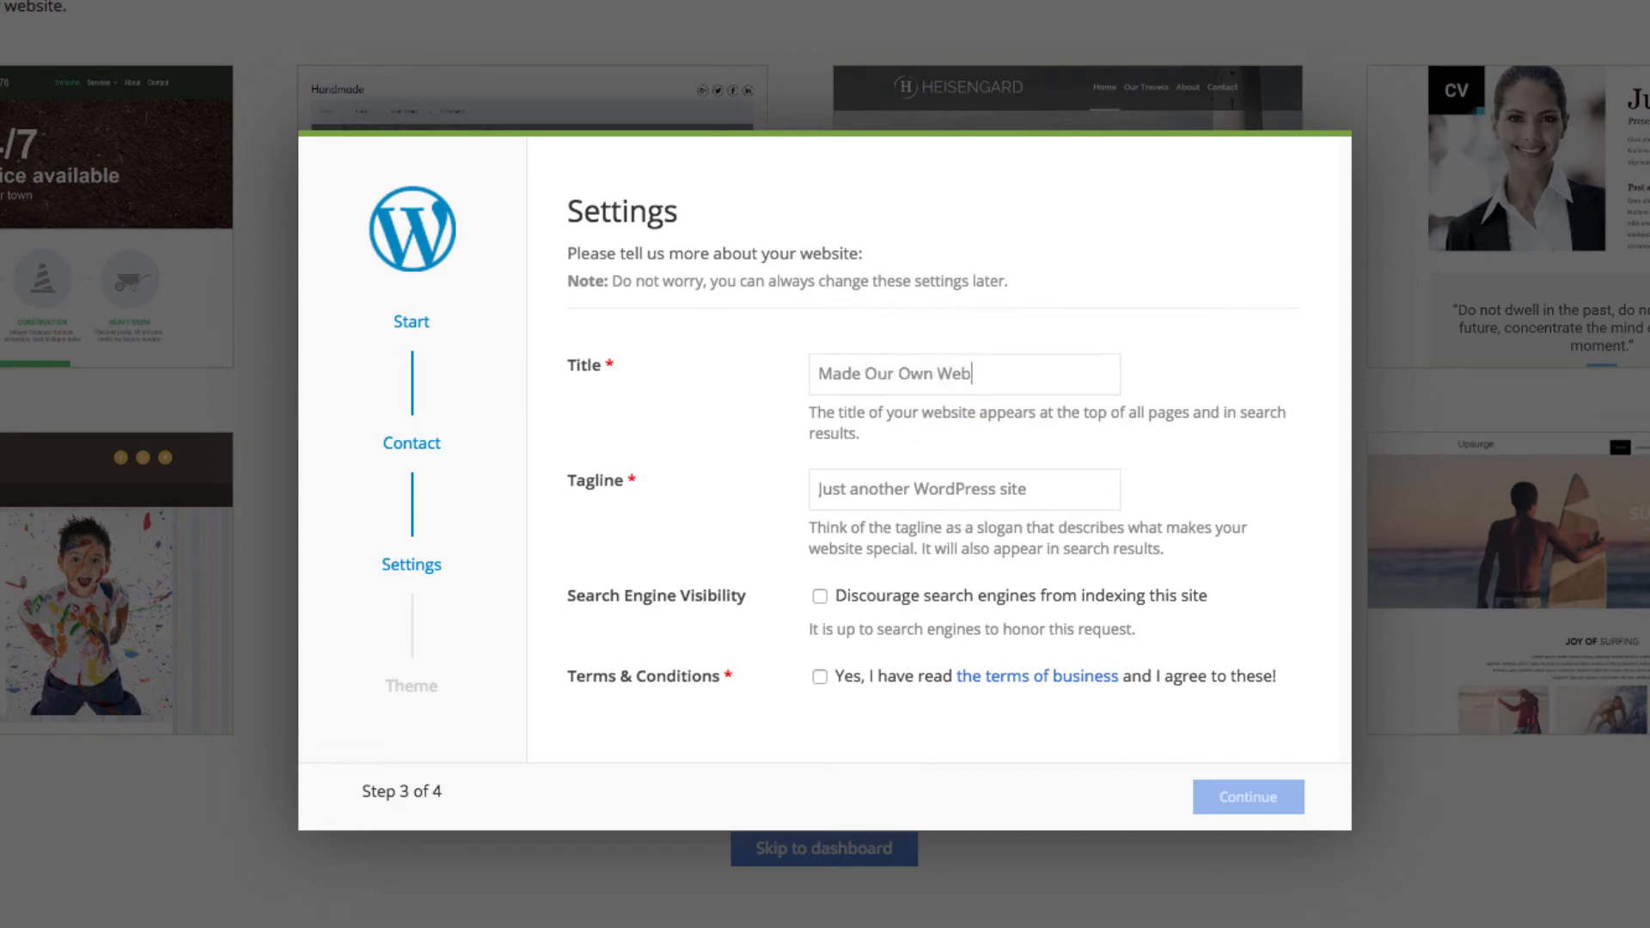
{"action": "type", "text": "site"}
{"action": "triple_click", "coordinate": [1074, 482]}
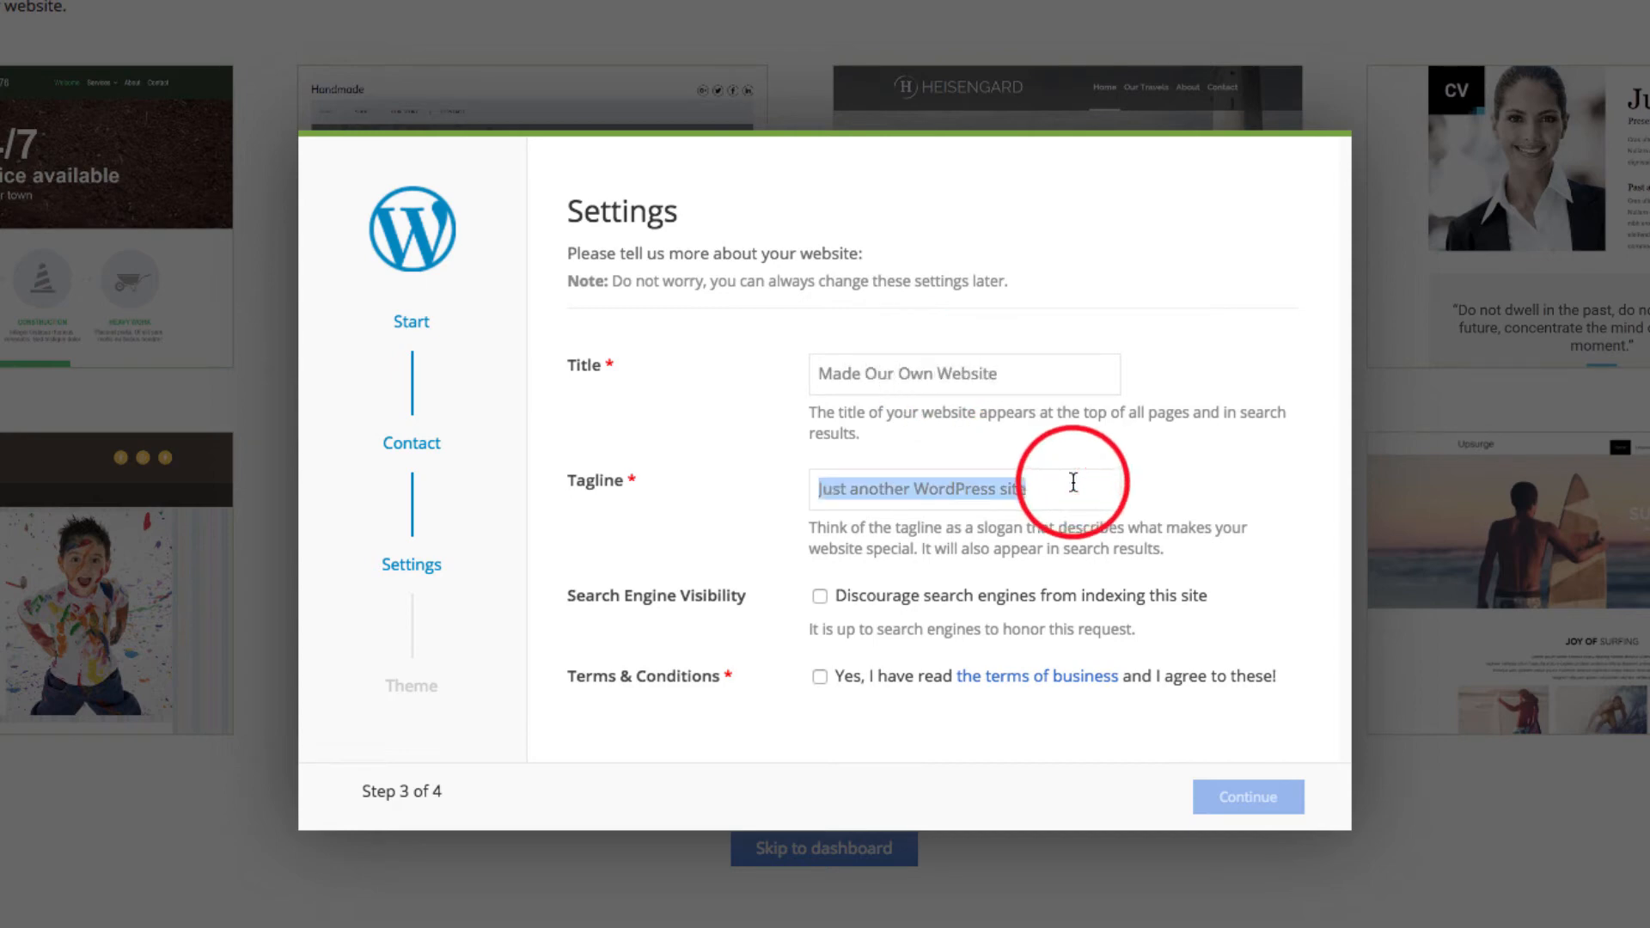
{"action": "type", "text": "Our First Hom"}
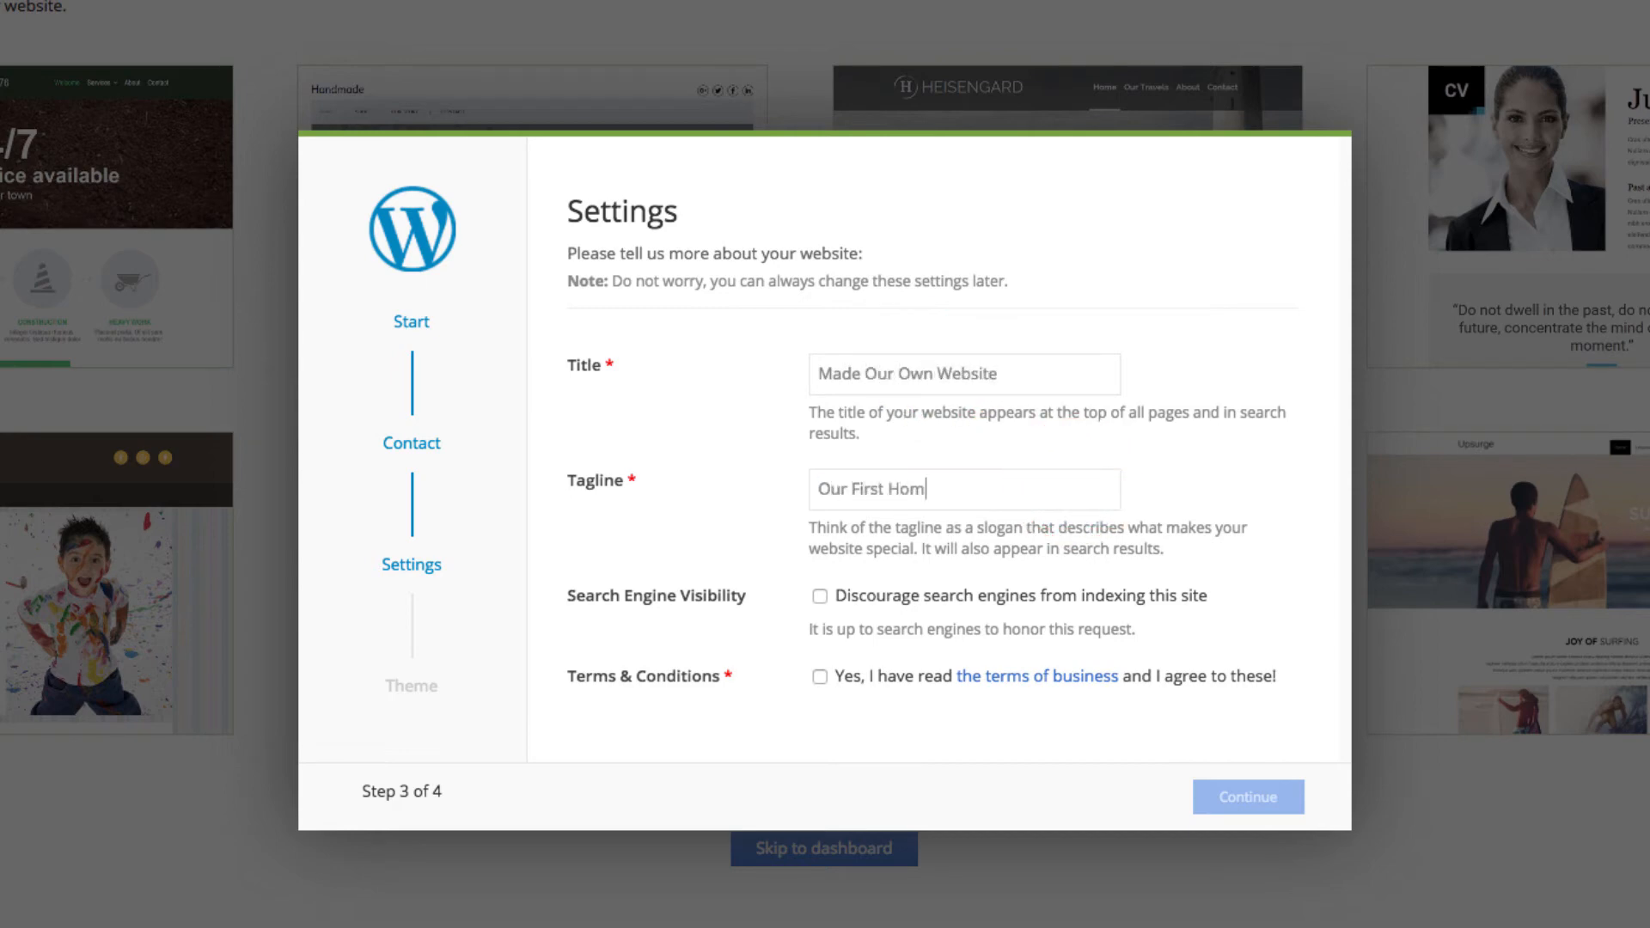
{"action": "type", "text": "emade Website"}
{"action": "left_click", "coordinate": [819, 678]}
{"action": "left_click", "coordinate": [1243, 795]}
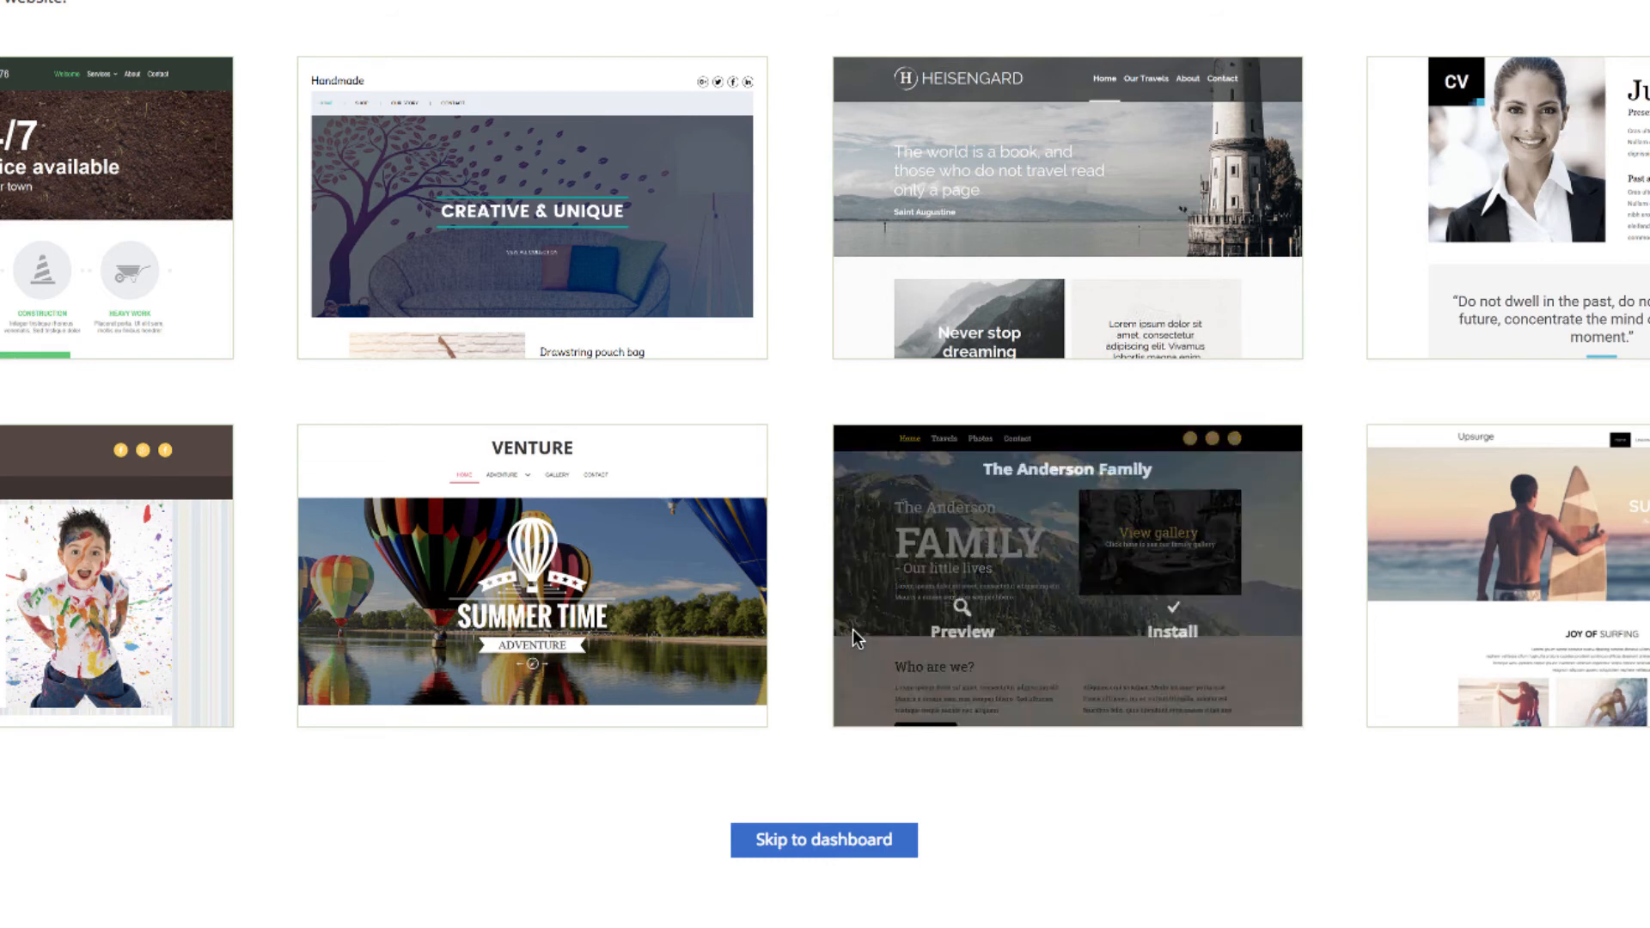
Skip theme selection to the WordPress dashboard, then view the live Made Our Own Website homepage
{"action": "left_click", "coordinate": [820, 846]}
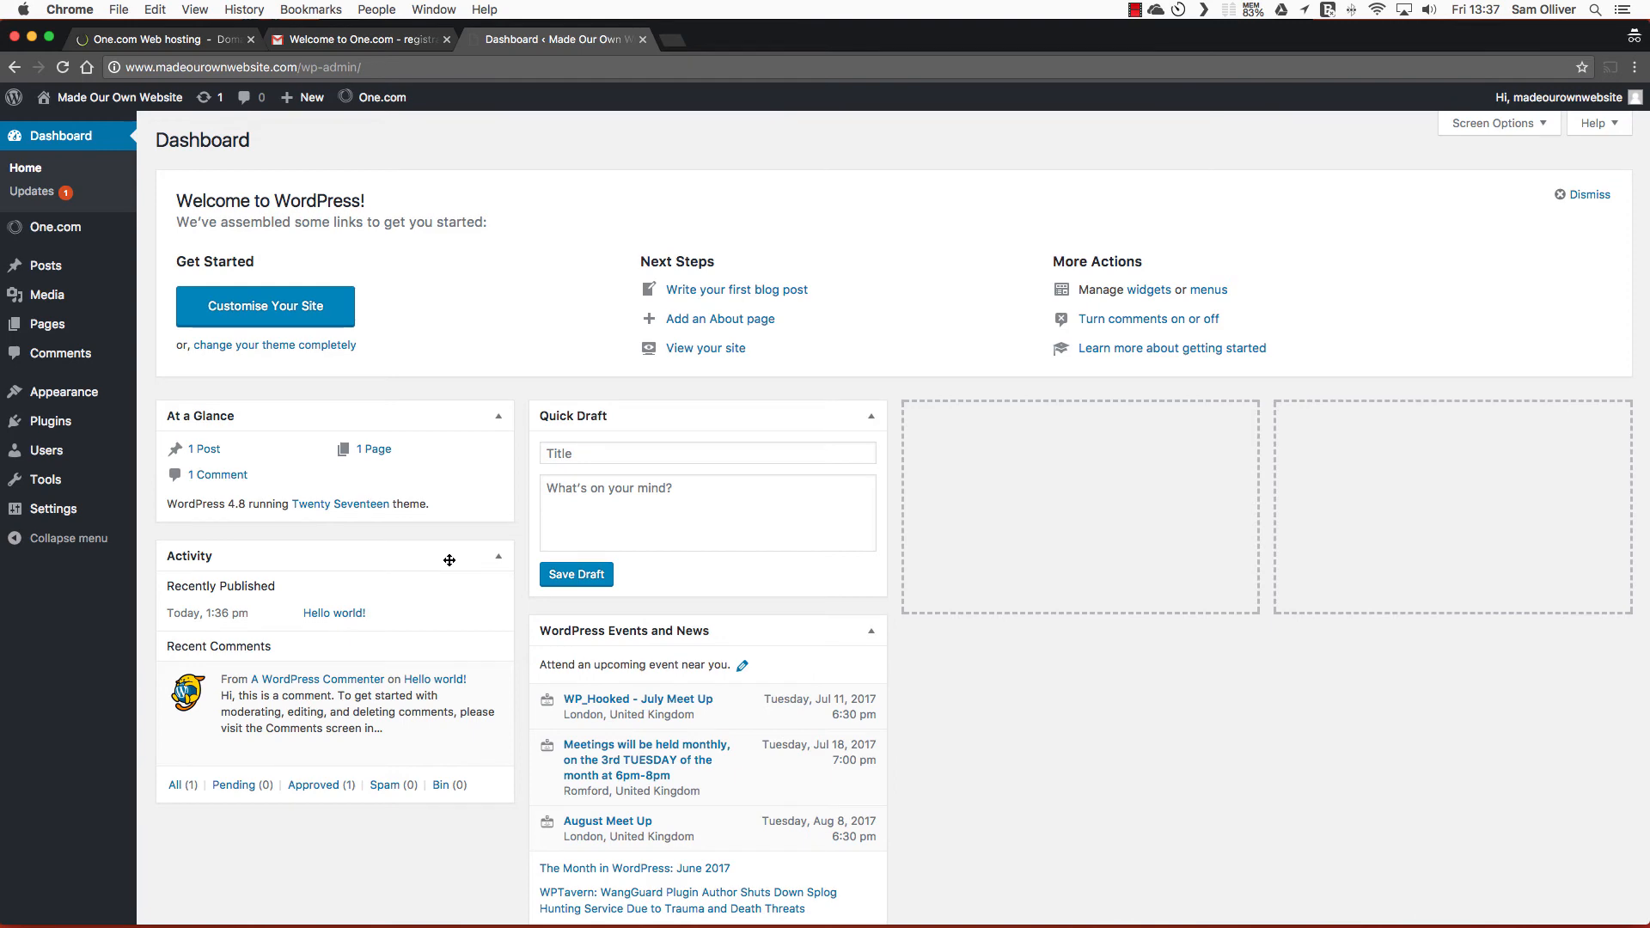
{"action": "mouse_move", "coordinate": [142, 115]}
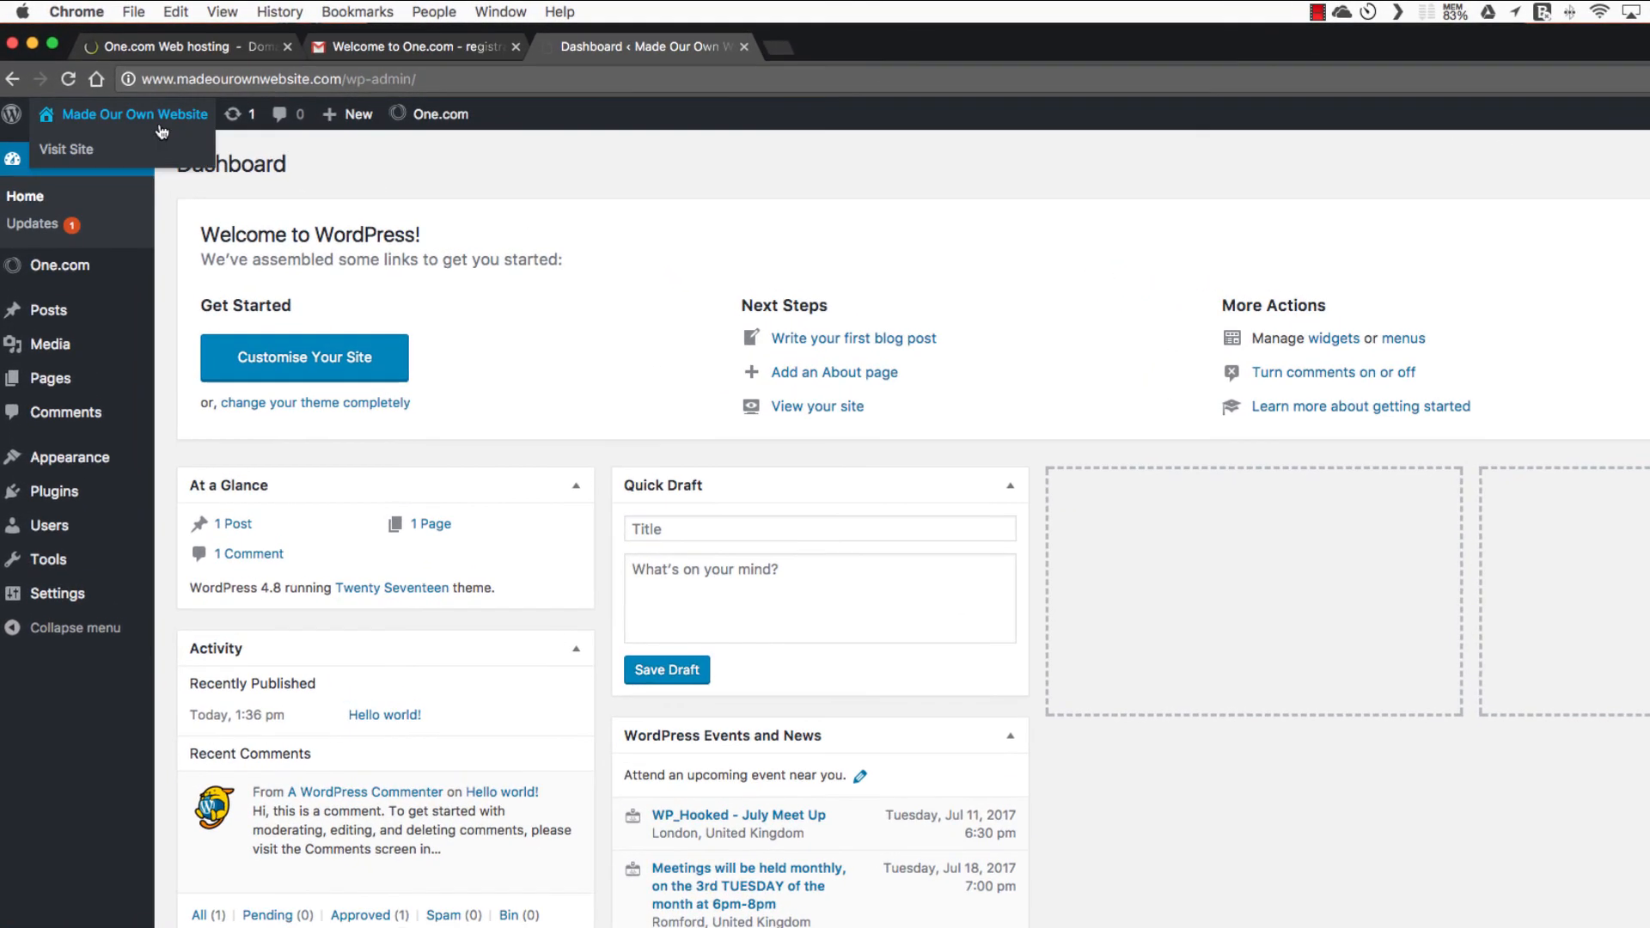
{"action": "left_click", "coordinate": [114, 154]}
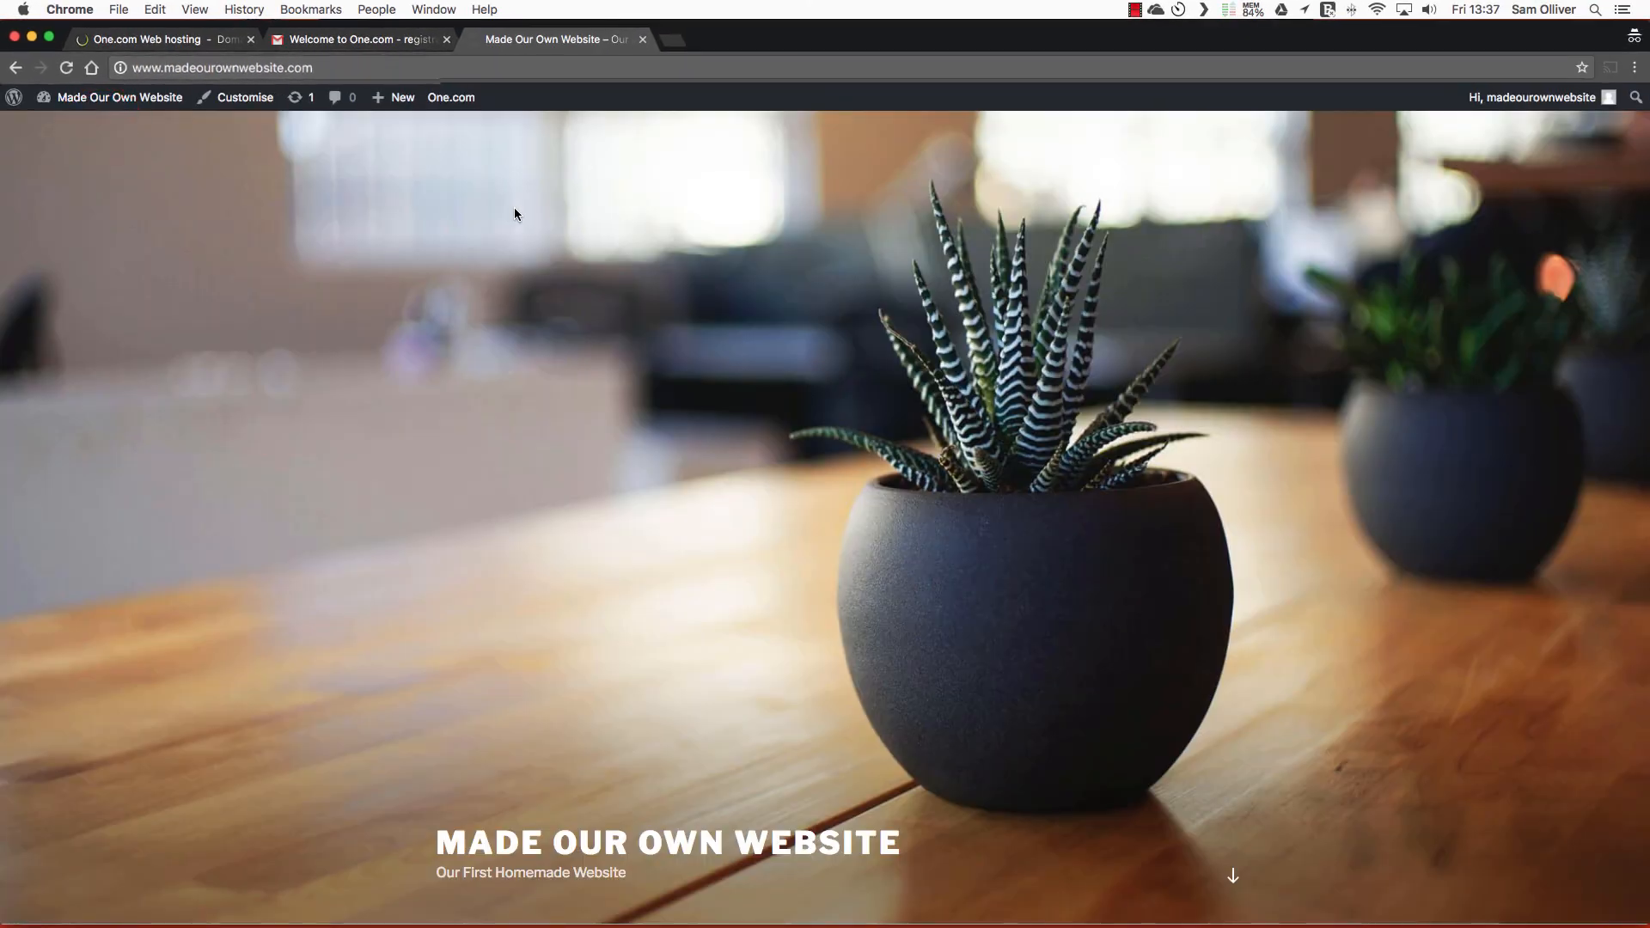